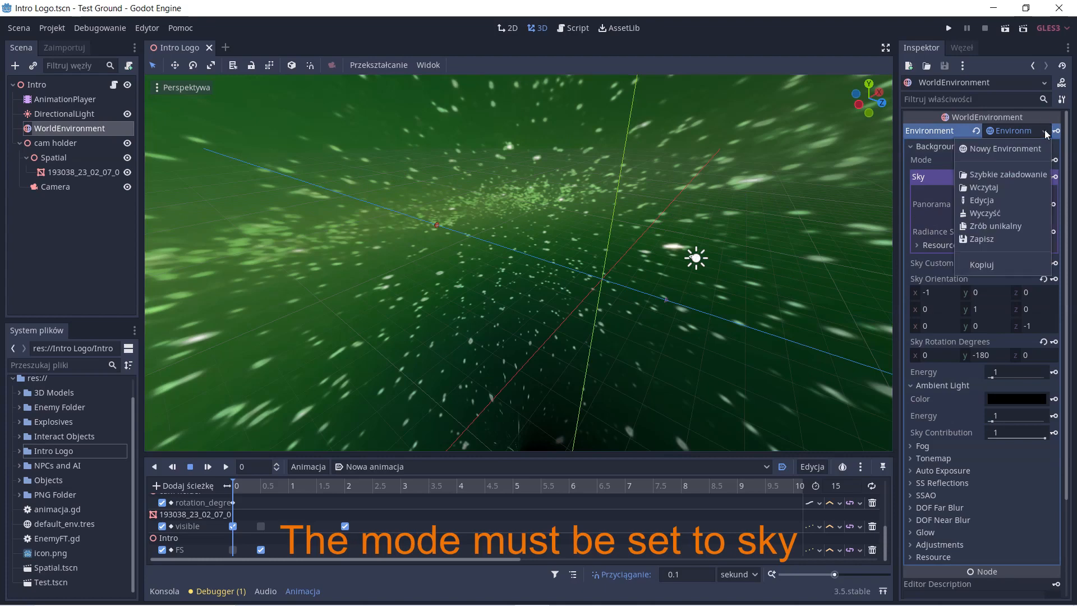
Adjust the WorldEnvironment's Sky Custom FOV up and back down, settling at 126.2.
{"action": "left_click", "coordinate": [958, 116]}
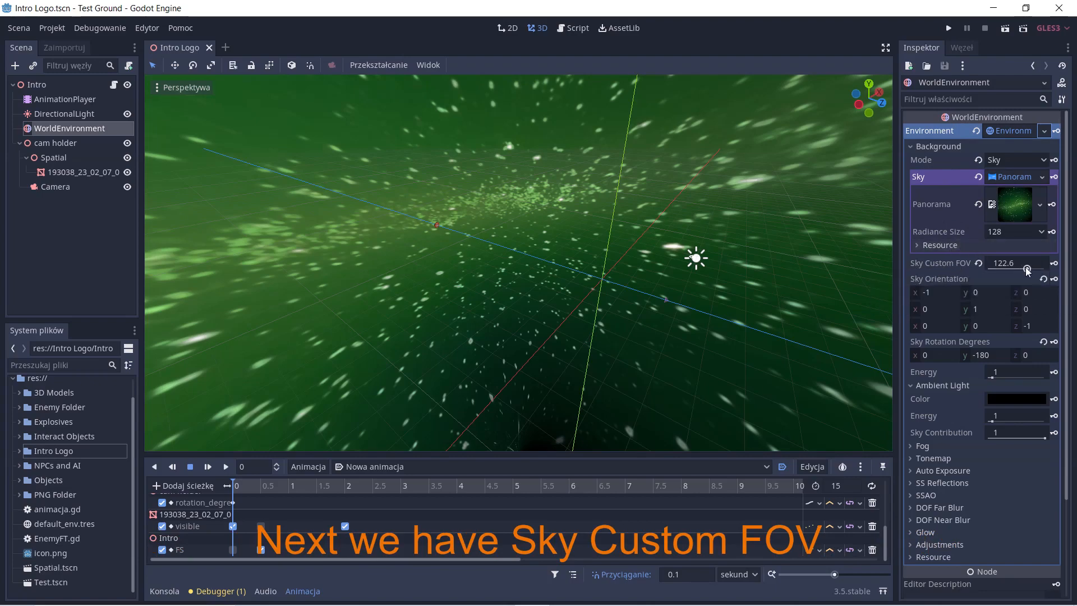
{"action": "mouse_move", "coordinate": [1023, 271]}
{"action": "left_mouse_down"}
{"action": "mouse_move", "coordinate": [1014, 269]}
{"action": "mouse_move", "coordinate": [1042, 271]}
{"action": "left_mouse_up"}
{"action": "middle_click_drag", "start_coordinate": [755, 225], "coordinate": [721, 230]}
{"action": "left_click_drag", "start_coordinate": [1040, 269], "coordinate": [1027, 272]}
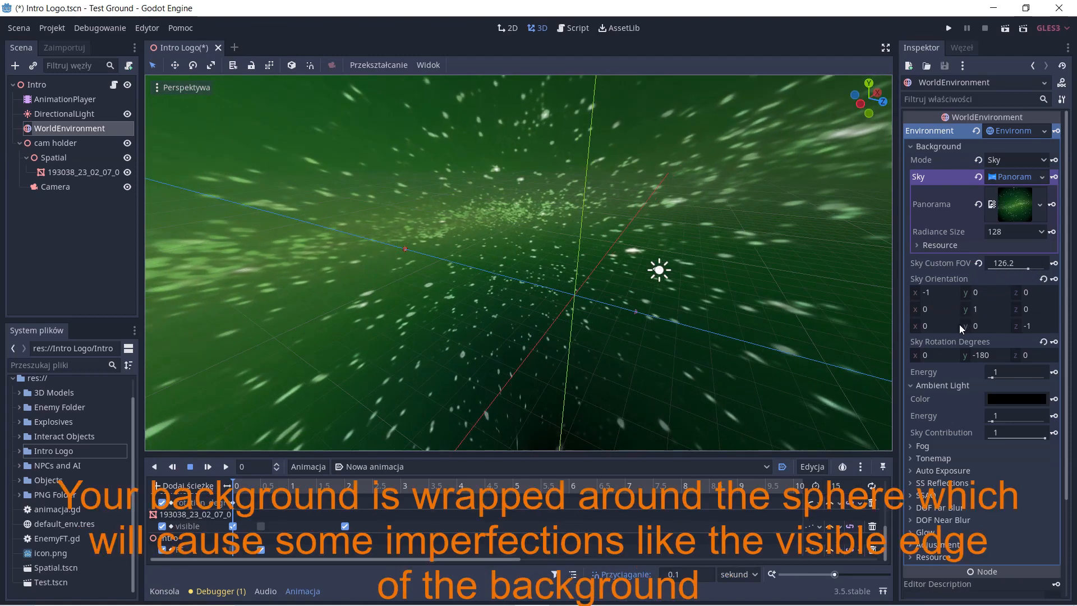
Set the Y value of the WorldEnvironment's Sky Rotation Degrees to -90 and look around the rotated background.
{"action": "left_click", "coordinate": [988, 356]}
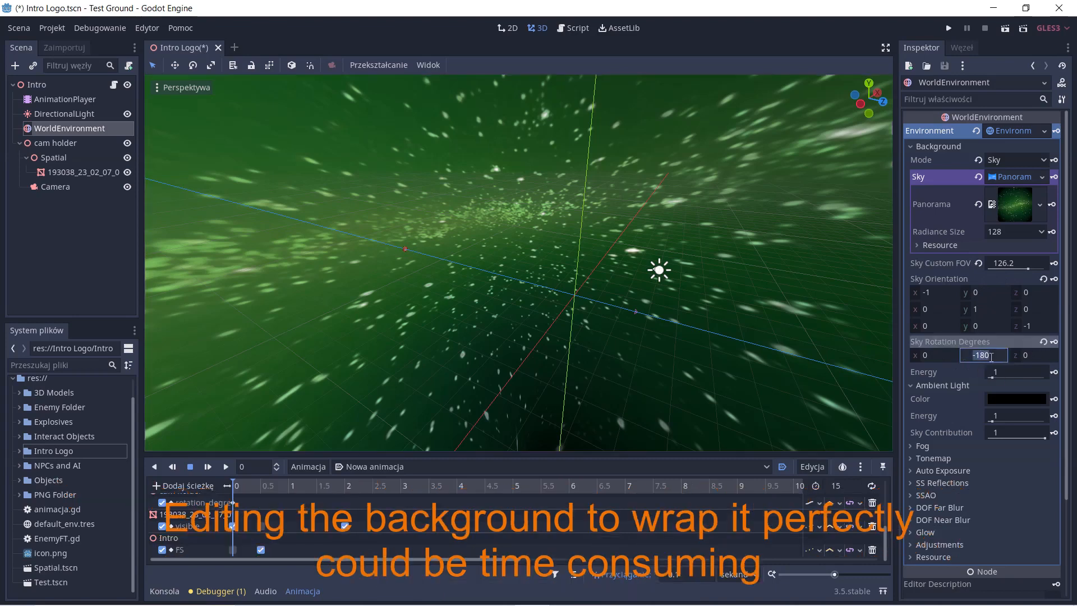
{"action": "double_click", "coordinate": [996, 357]}
{"action": "type", "text": "90"}
{"action": "key", "text": "Return"}
{"action": "key", "text": "shift+Tab"}
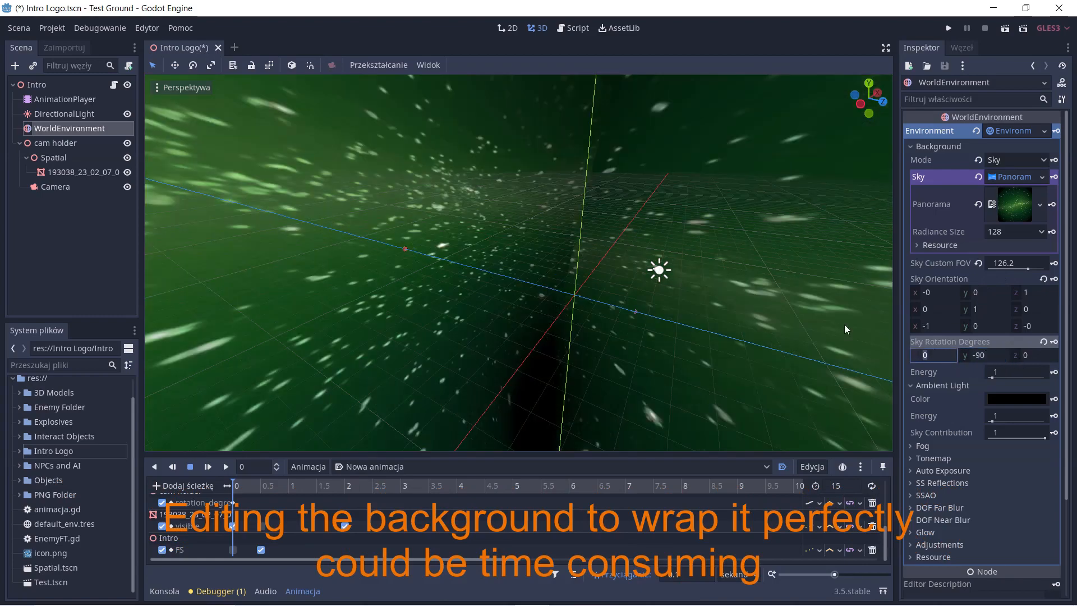
{"action": "right_click_drag", "start_coordinate": [675, 254], "coordinate": [775, 293]}
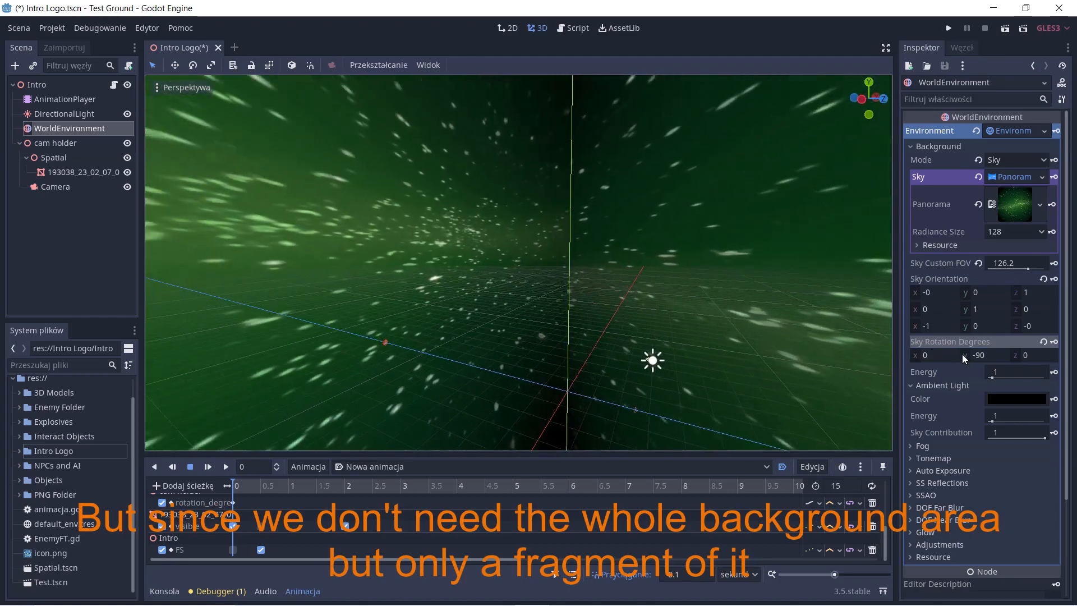
Set the Y value of the WorldEnvironment's Sky Rotation Degrees to 180.
{"action": "left_click", "coordinate": [976, 357]}
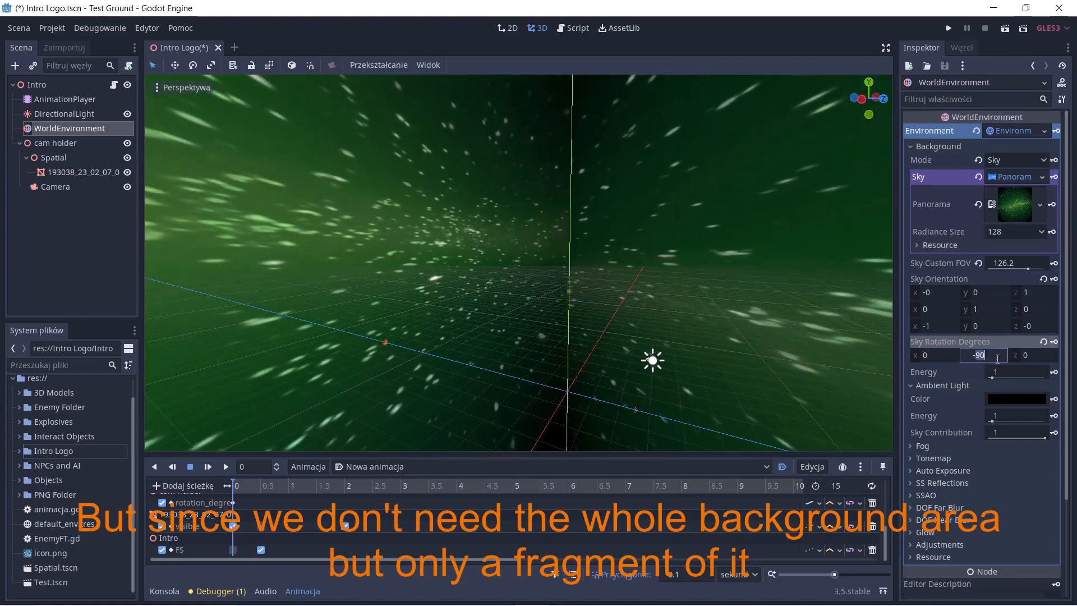
{"action": "left_click", "coordinate": [1033, 356]}
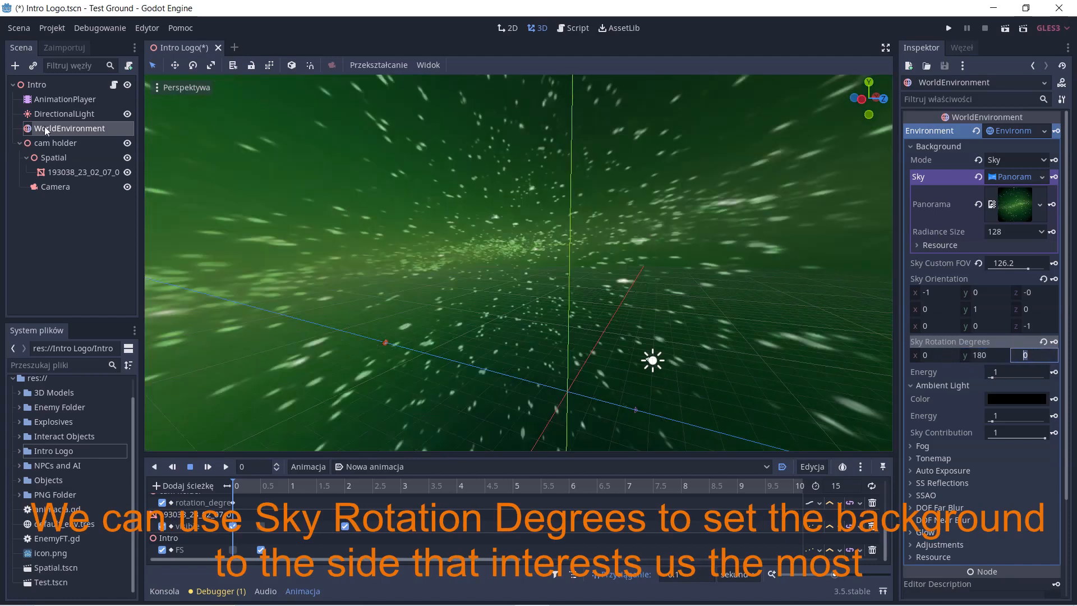
Inspect the cam holder node and its child nodes: Camera, Spatial and the logo mesh.
{"action": "left_click", "coordinate": [45, 144]}
{"action": "right_click_drag", "start_coordinate": [425, 217], "coordinate": [429, 268]}
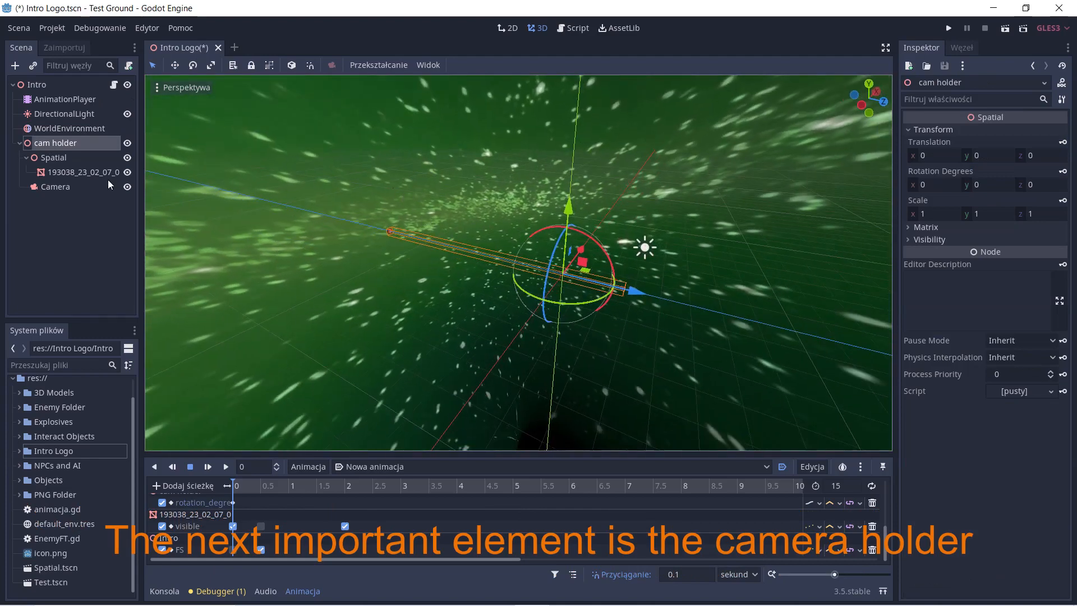
{"action": "left_click", "coordinate": [86, 185]}
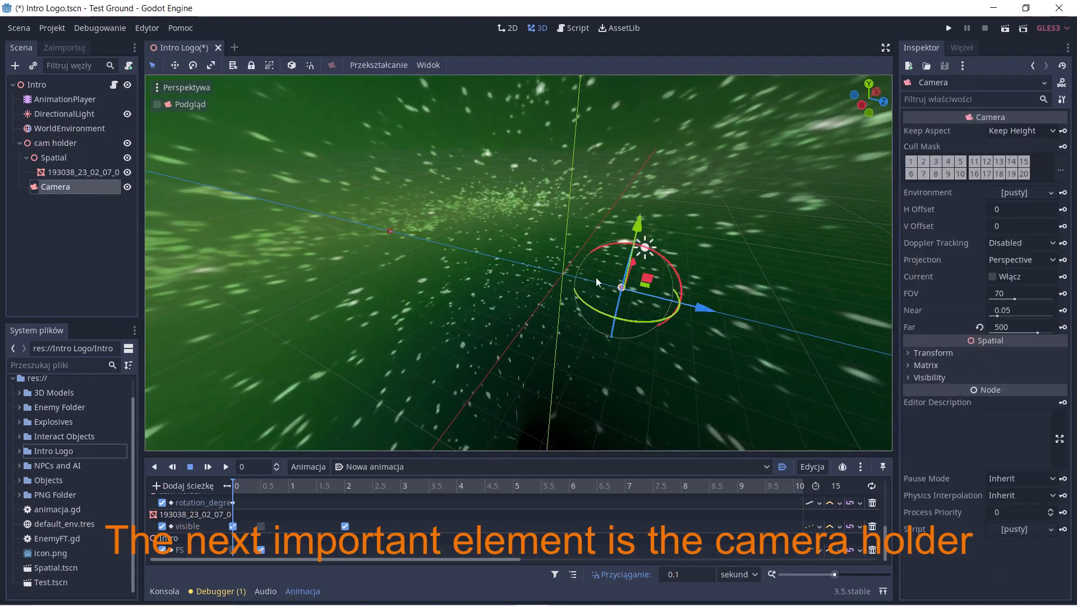
{"action": "left_click", "coordinate": [54, 158]}
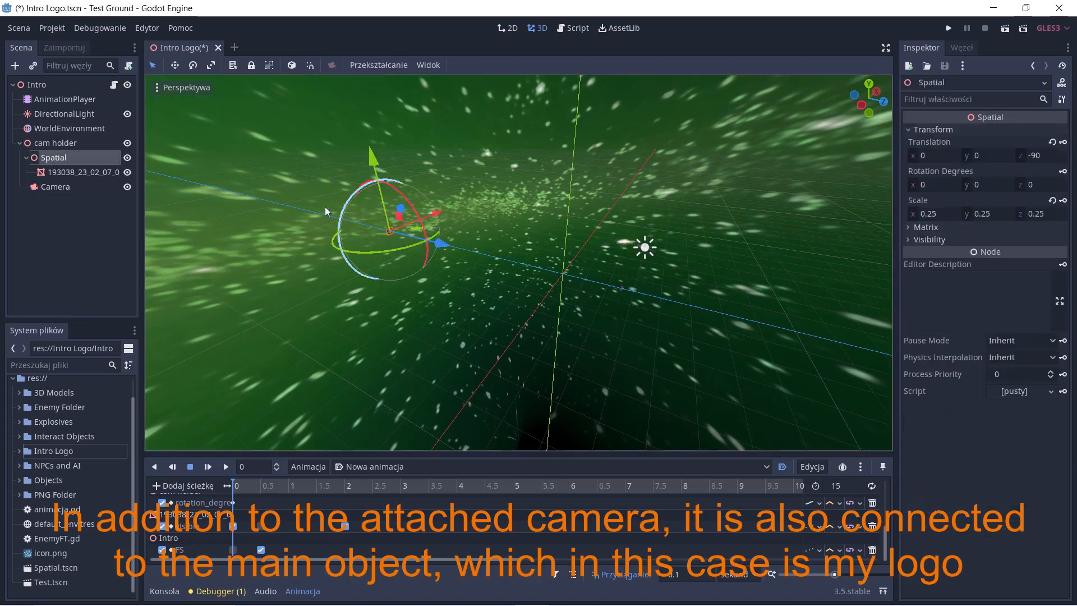
{"action": "left_click", "coordinate": [91, 173]}
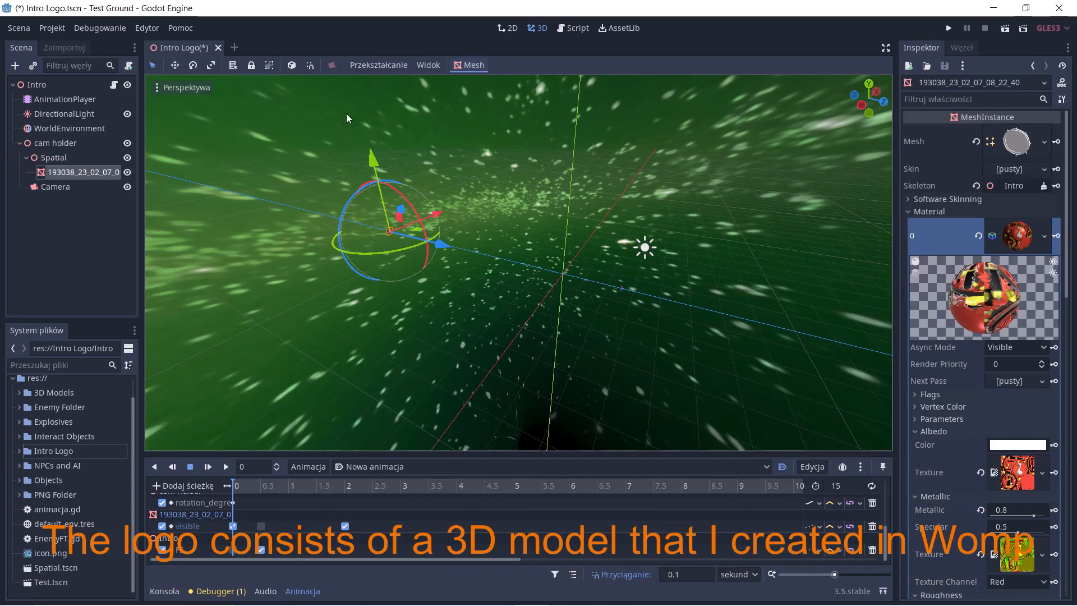
Open the AnimationPlayer's tracks and scrub the animation from the start to 5.2 seconds to review the logo's approach.
{"action": "left_click", "coordinate": [62, 100]}
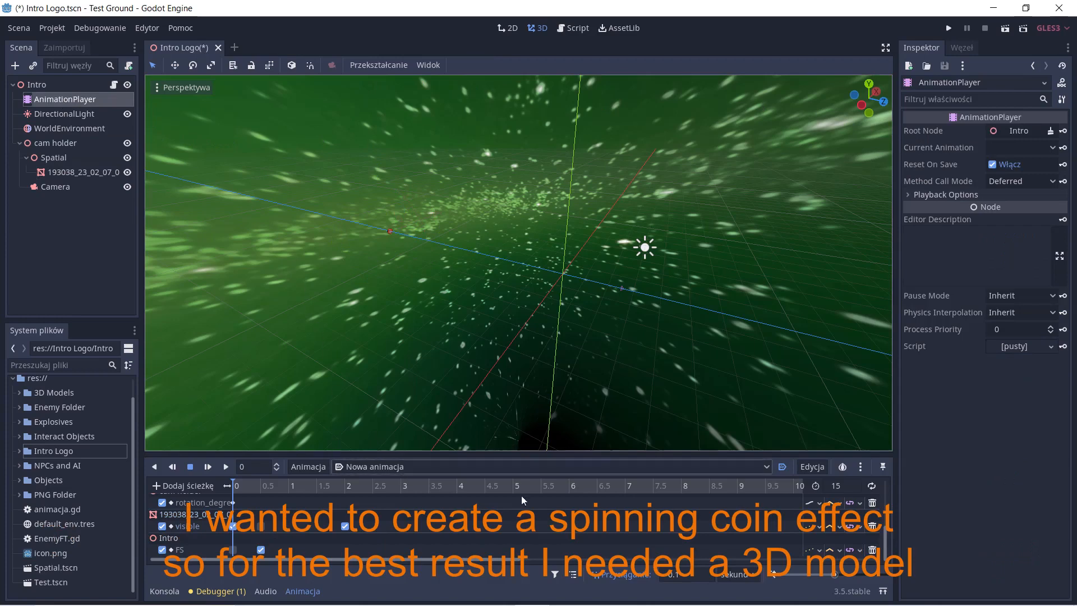
{"action": "left_click_drag", "start_coordinate": [886, 542], "coordinate": [896, 479]}
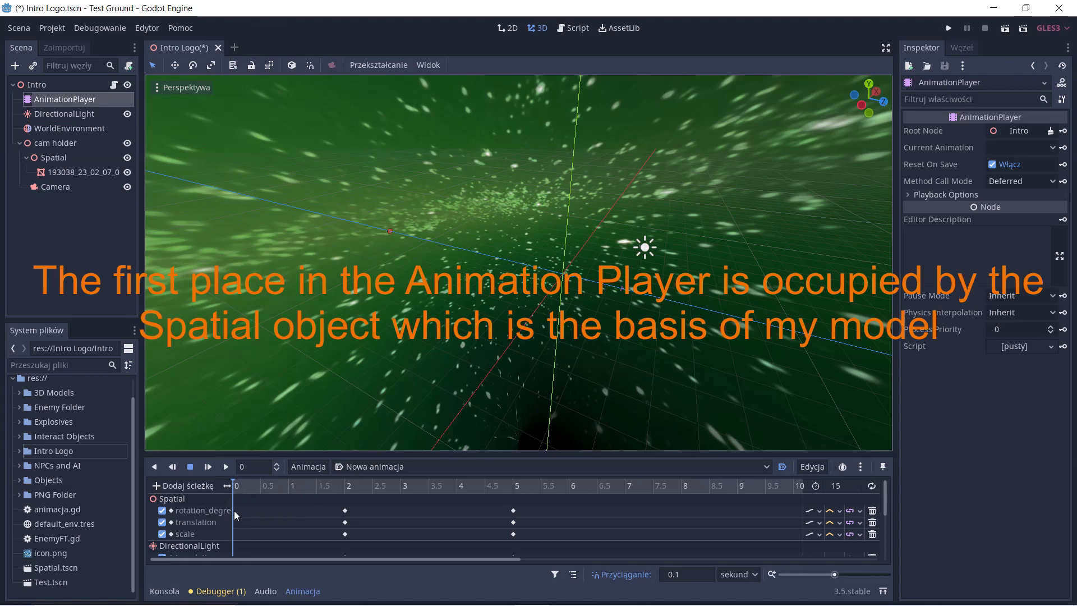
{"action": "left_click_drag", "start_coordinate": [236, 485], "coordinate": [394, 484]}
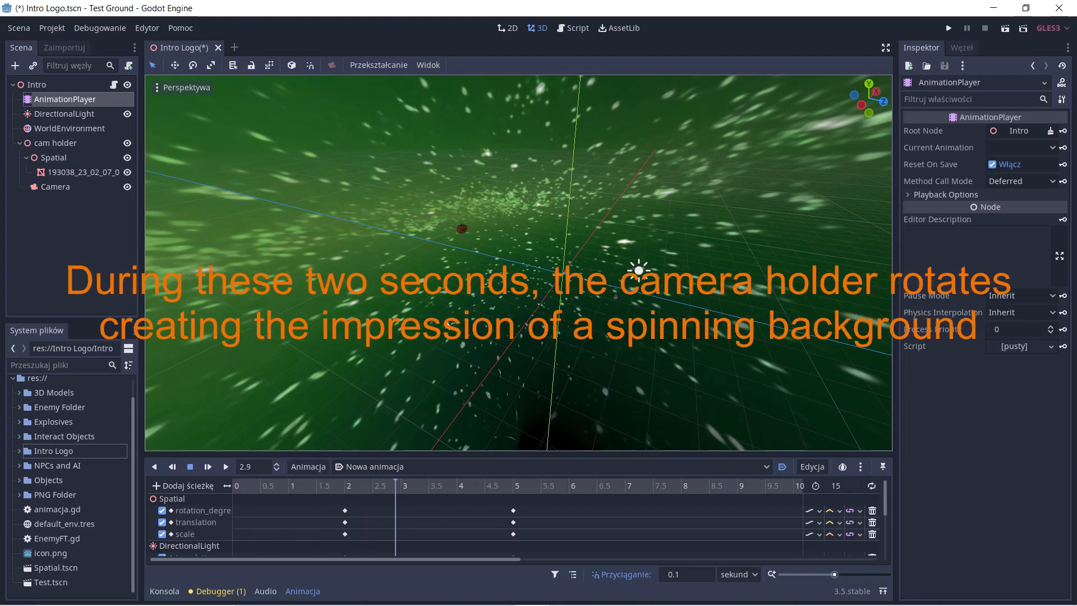
{"action": "scroll", "coordinate": [463, 284], "scroll_direction": "up", "scroll_amount": 1}
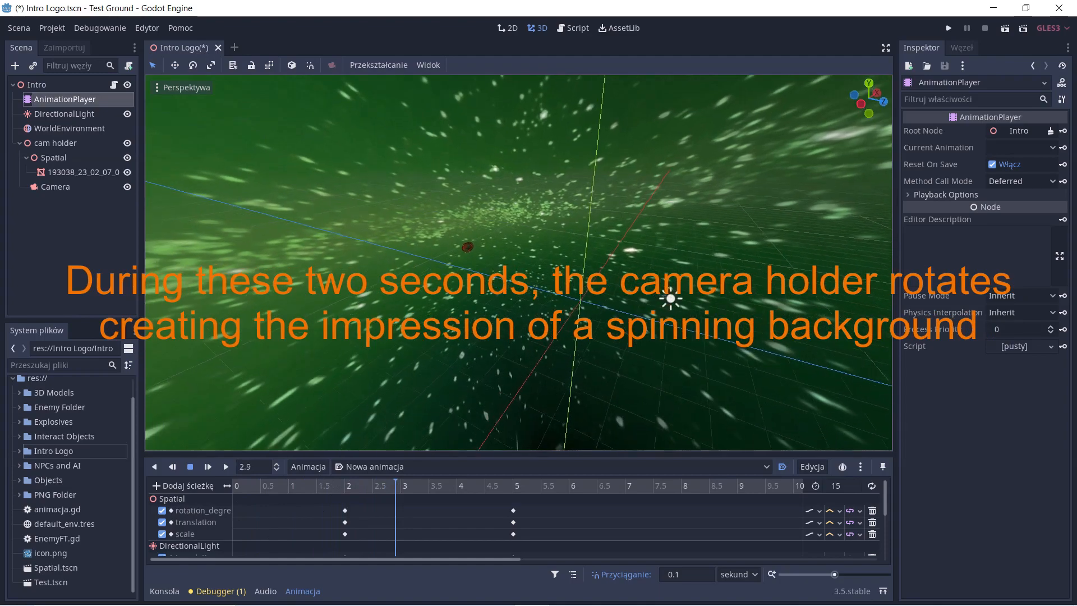
{"action": "mouse_move", "coordinate": [464, 285]}
{"action": "middle_mouse_down"}
{"action": "mouse_move", "coordinate": [502, 287]}
{"action": "mouse_move", "coordinate": [463, 282]}
{"action": "middle_mouse_up"}
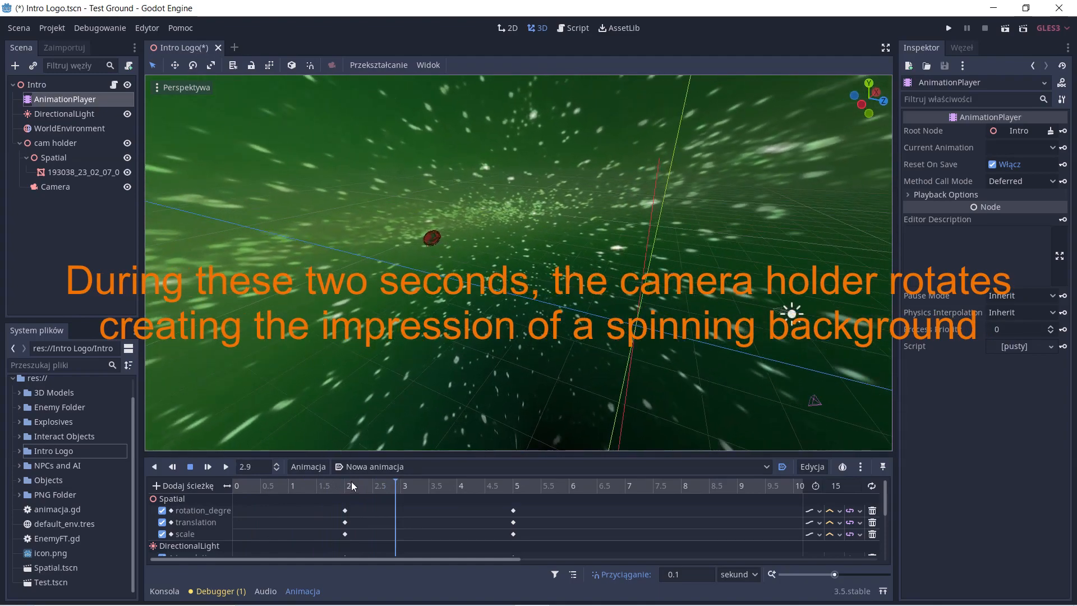
{"action": "left_click_drag", "start_coordinate": [391, 489], "coordinate": [524, 488]}
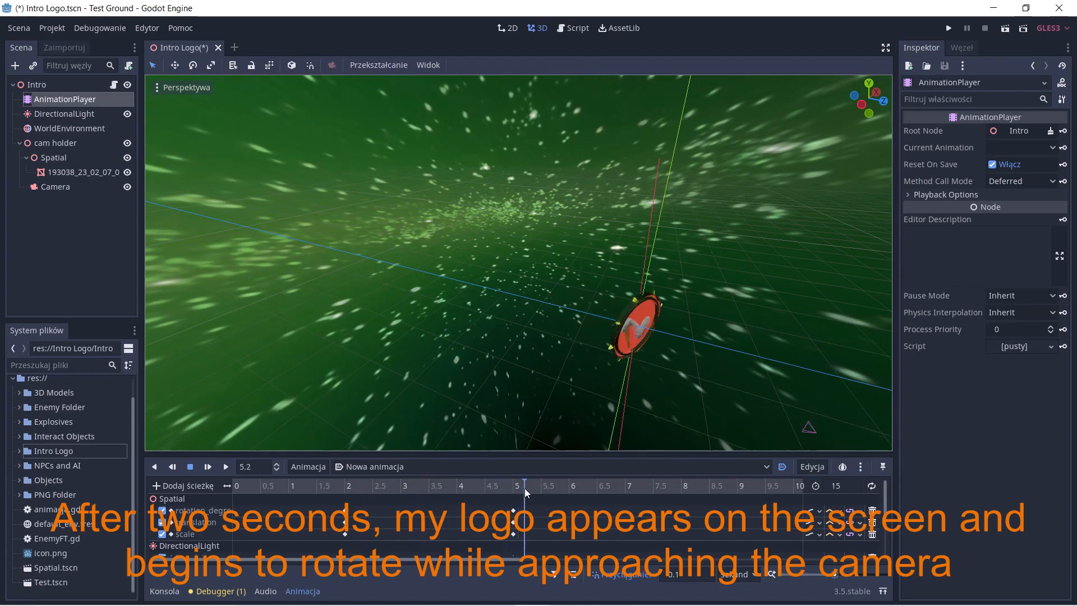
Scrub the animation on to 7.7 seconds and back to 5 seconds, watching the logo and light source from another angle.
{"action": "mouse_move", "coordinate": [447, 359]}
{"action": "right_mouse_down"}
{"action": "mouse_move", "coordinate": [524, 408]}
{"action": "mouse_move", "coordinate": [566, 409]}
{"action": "mouse_move", "coordinate": [455, 359]}
{"action": "right_mouse_up"}
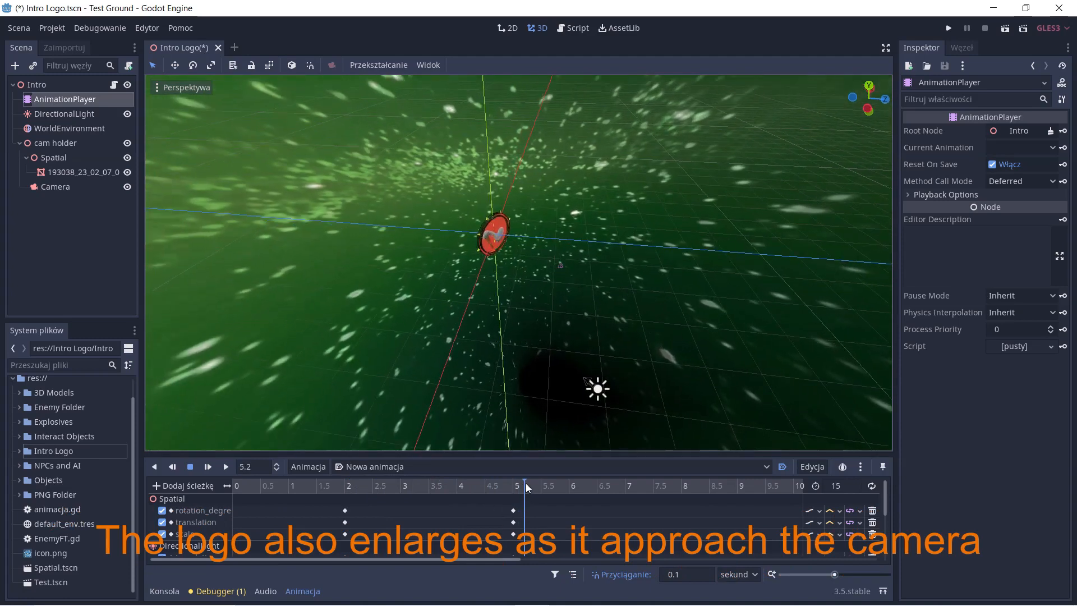
{"action": "left_click_drag", "start_coordinate": [526, 483], "coordinate": [664, 483]}
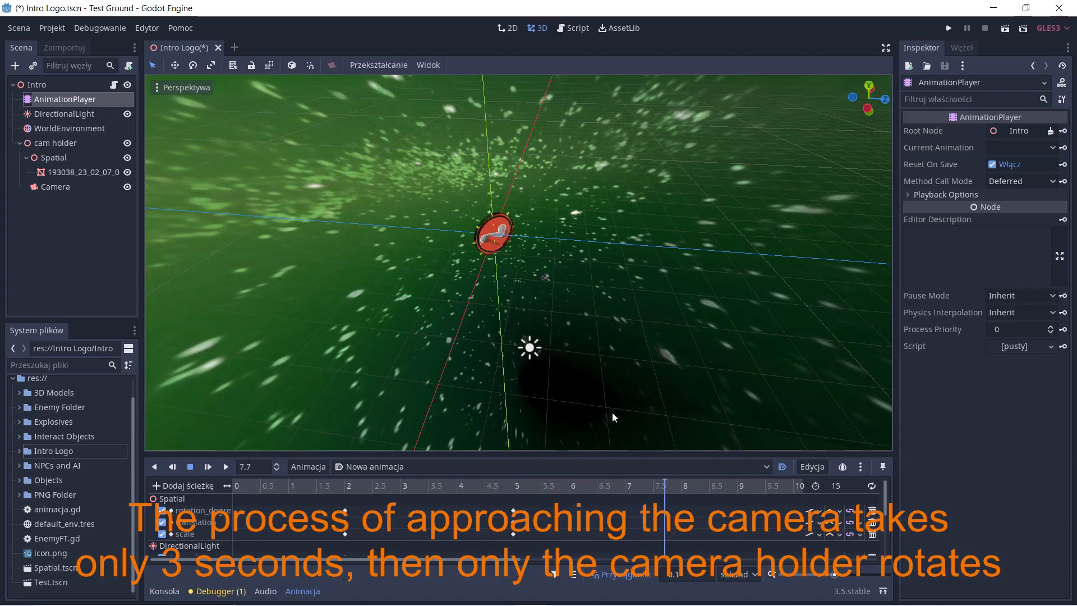
{"action": "left_click_drag", "start_coordinate": [669, 484], "coordinate": [514, 479]}
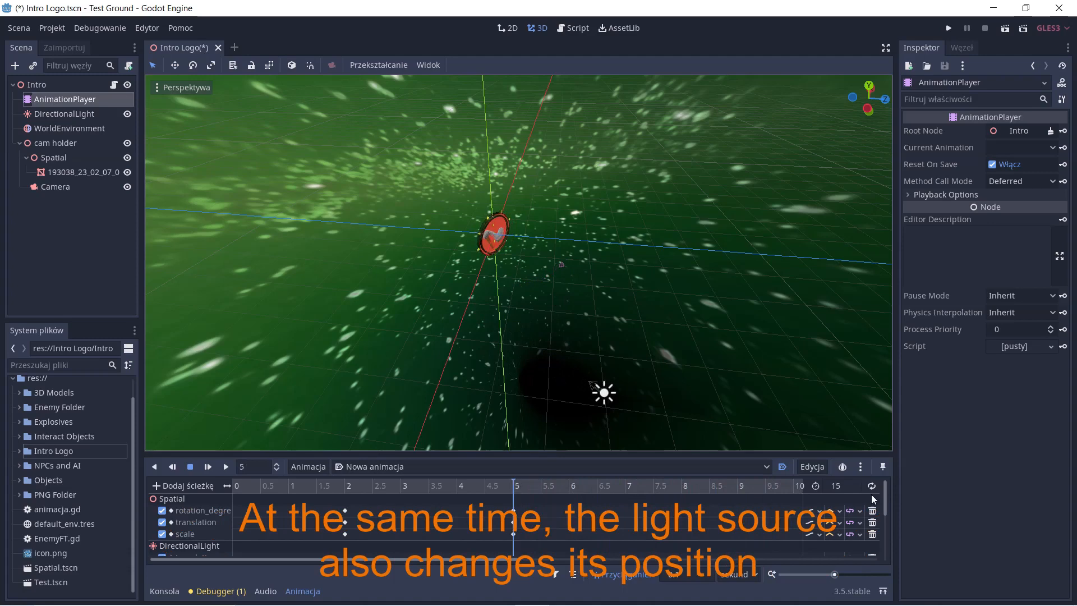
Review the DirectionalLight and cam holder tracks, select the cam holder and scrub the animation to 5.2 seconds.
{"action": "left_click_drag", "start_coordinate": [887, 487], "coordinate": [887, 506]}
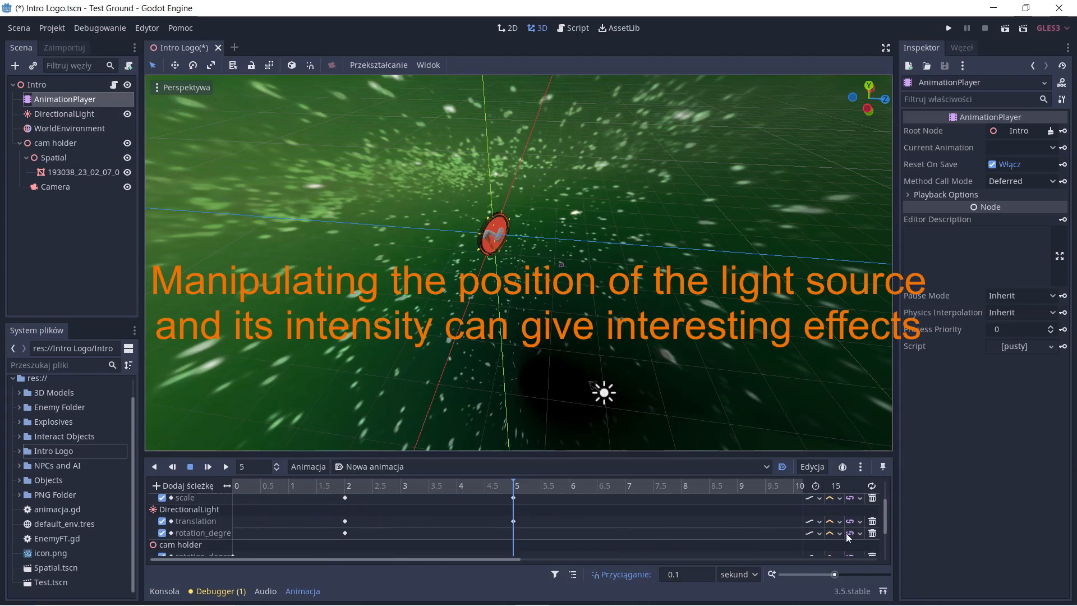
{"action": "left_click_drag", "start_coordinate": [886, 515], "coordinate": [886, 527]}
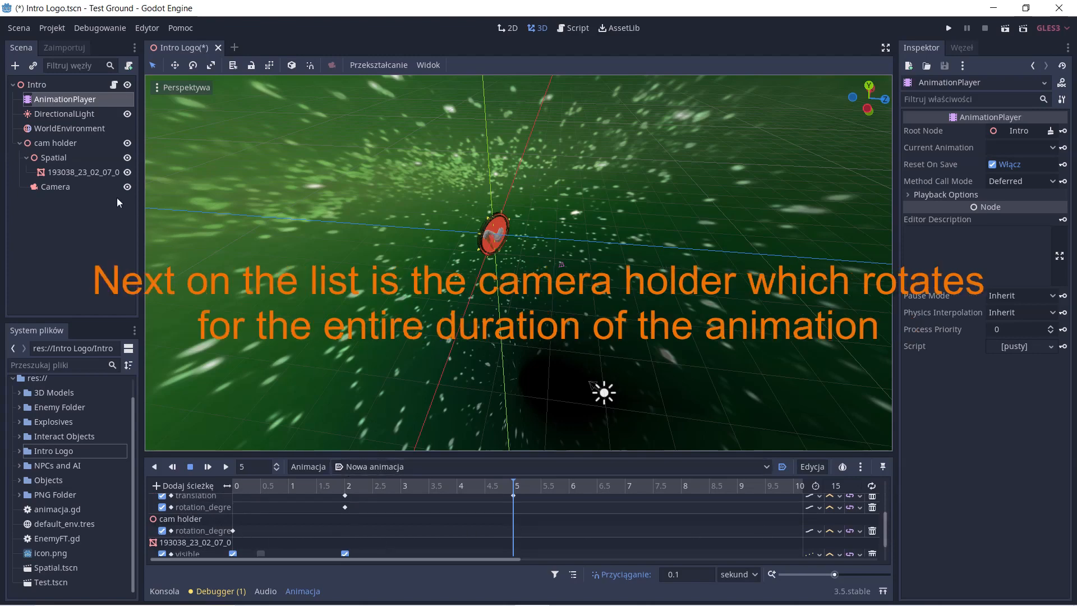
{"action": "left_click", "coordinate": [49, 142]}
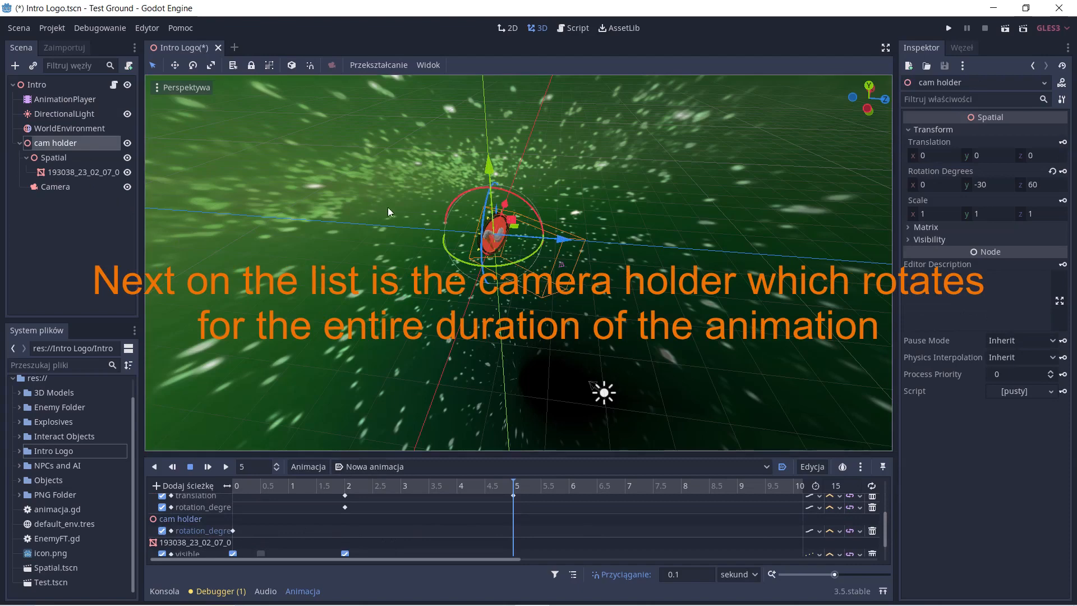
{"action": "middle_click_drag", "start_coordinate": [378, 225], "coordinate": [383, 230]}
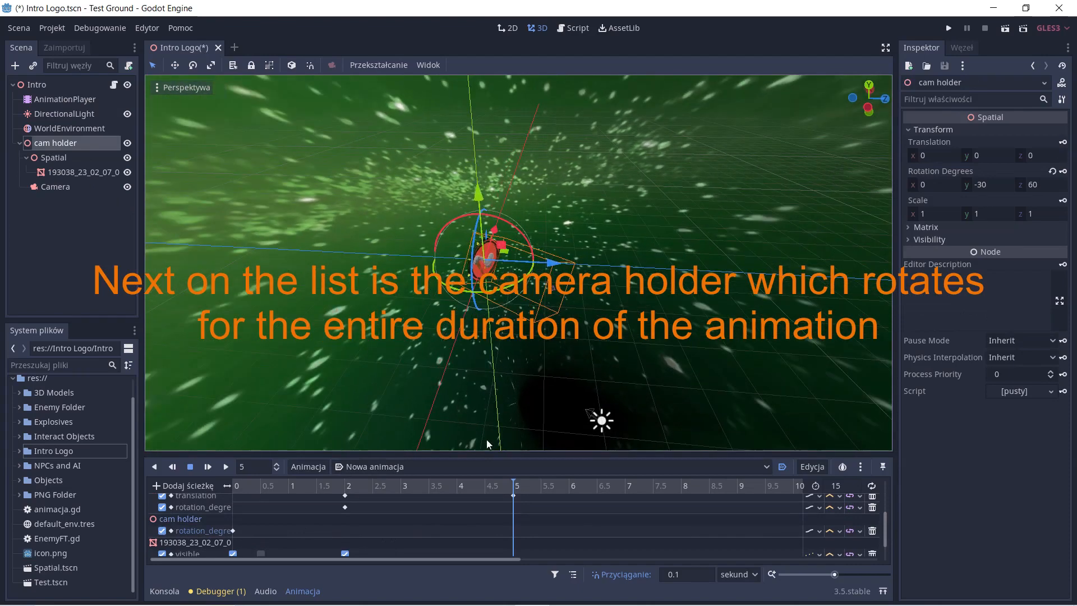
{"action": "mouse_move", "coordinate": [513, 487]}
{"action": "left_mouse_down"}
{"action": "mouse_move", "coordinate": [239, 488]}
{"action": "mouse_move", "coordinate": [522, 476]}
{"action": "left_mouse_up"}
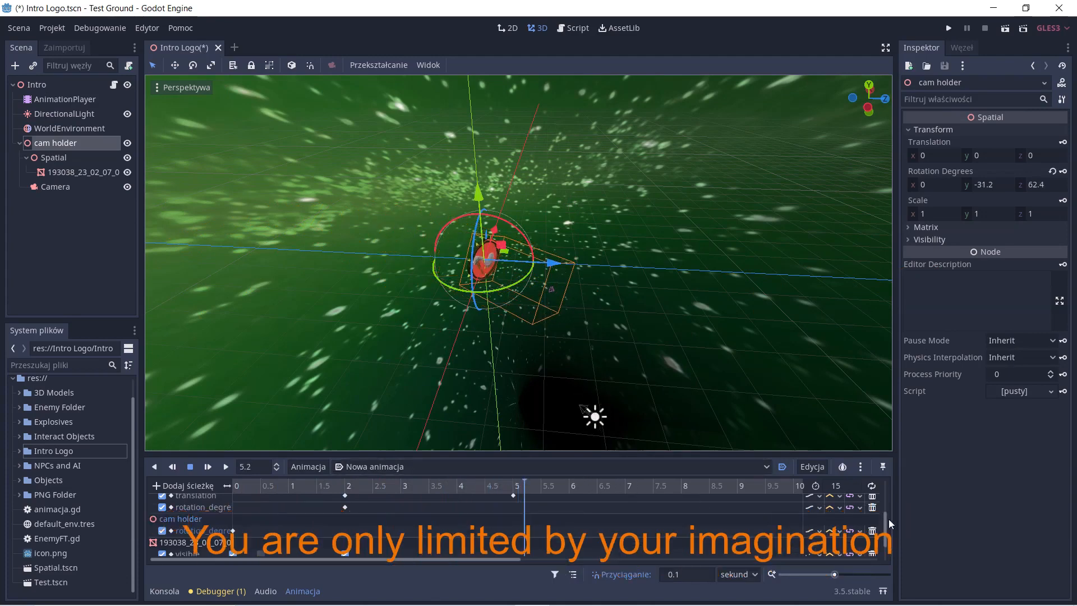
Review the logo mesh's visible track, scrubbing the animation back to the start and forward to 2.4 seconds.
{"action": "left_click_drag", "start_coordinate": [887, 518], "coordinate": [892, 547]}
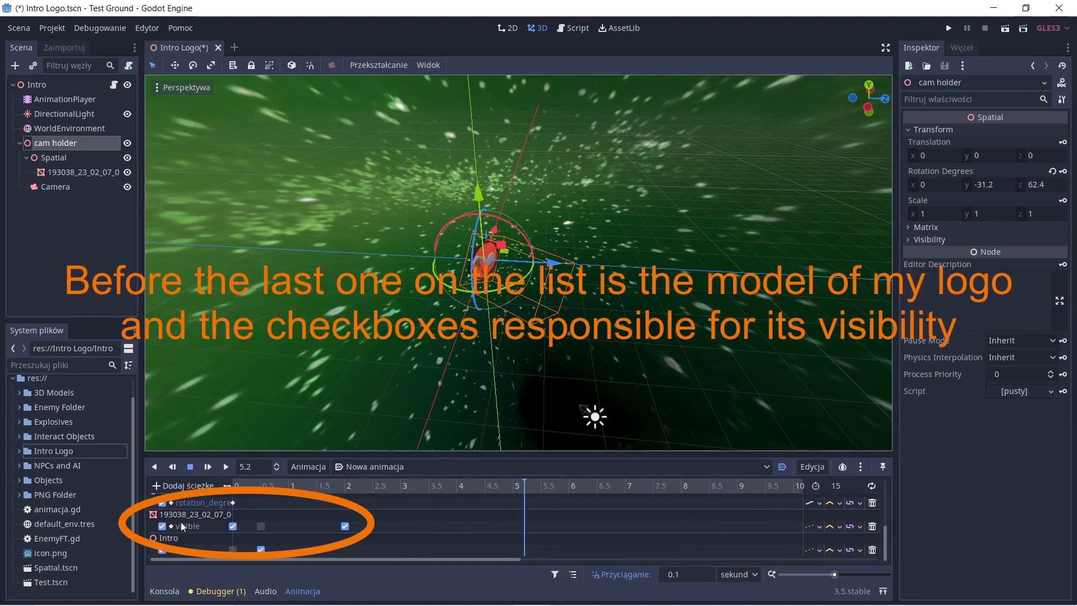
{"action": "middle_click_drag", "start_coordinate": [390, 295], "coordinate": [287, 262]}
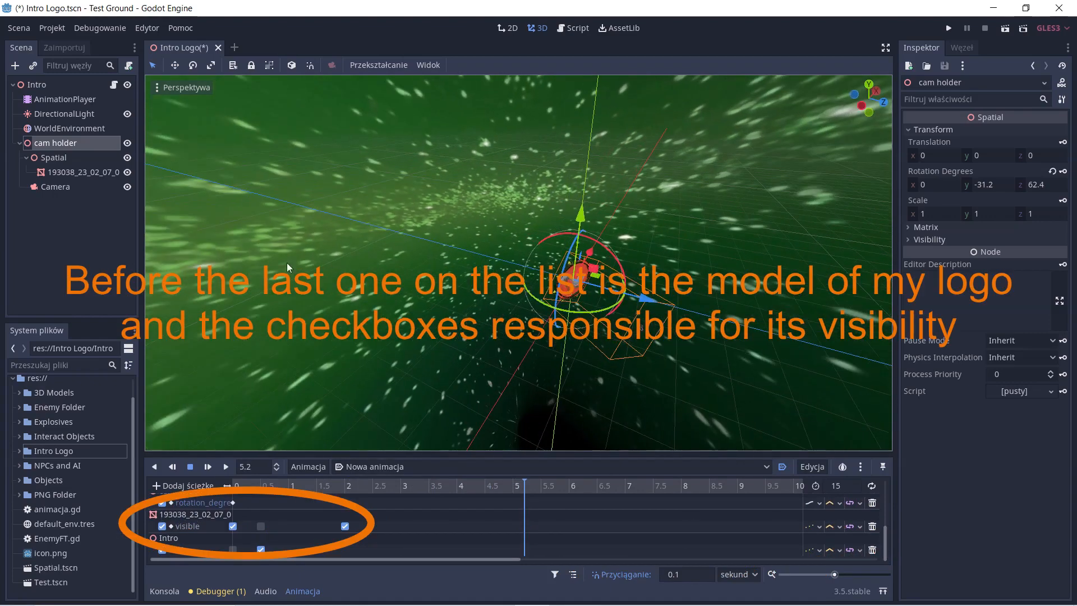
{"action": "left_click_drag", "start_coordinate": [523, 483], "coordinate": [240, 485]}
{"action": "right_click_drag", "start_coordinate": [443, 281], "coordinate": [350, 450]}
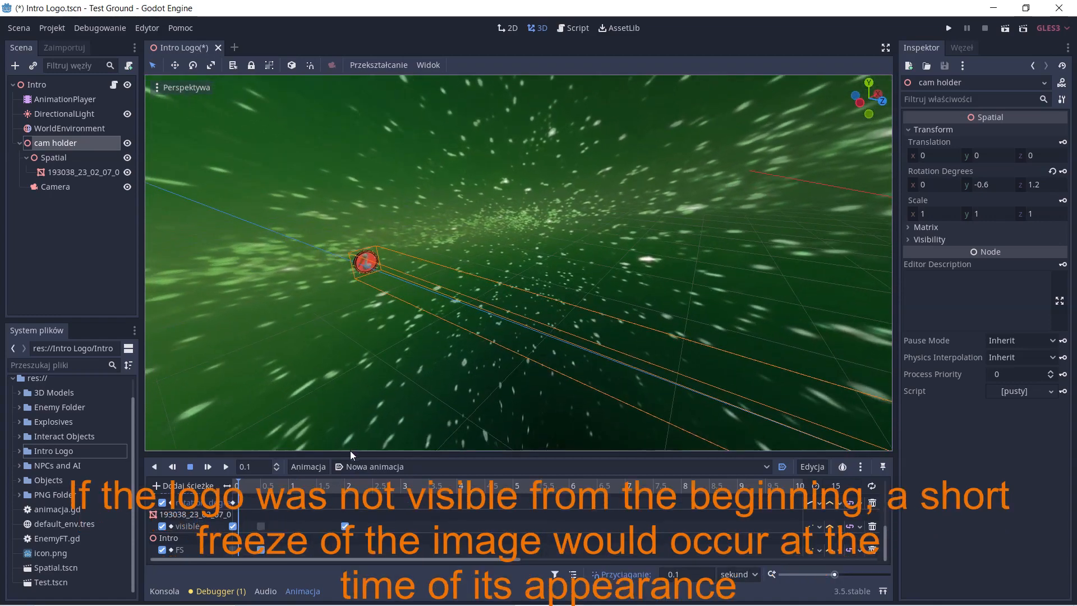
{"action": "left_click", "coordinate": [236, 485]}
{"action": "left_click_drag", "start_coordinate": [236, 485], "coordinate": [368, 481]}
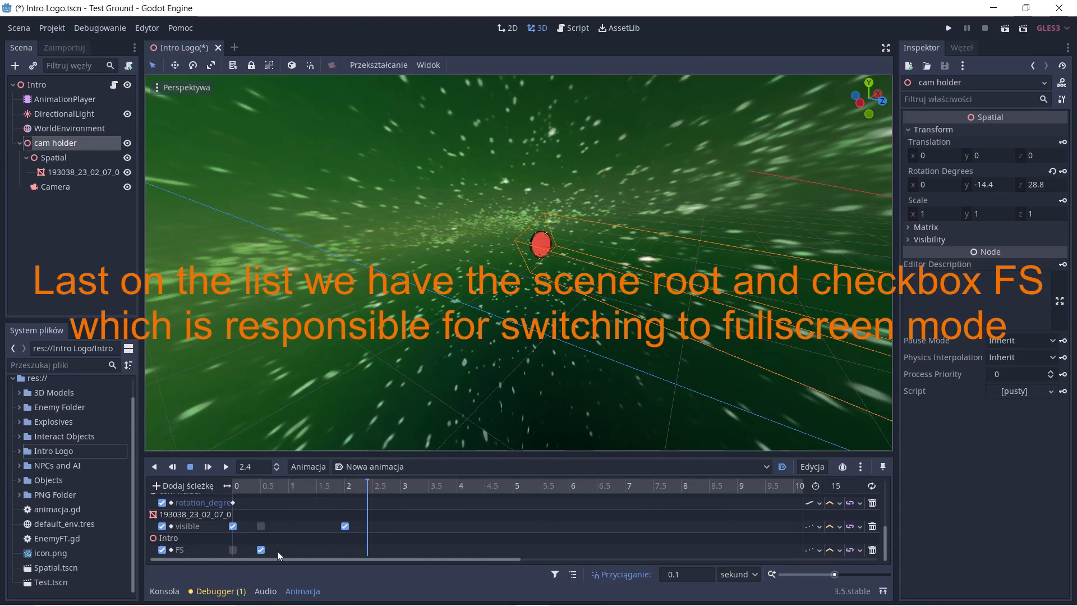
Open the Intro node's script, highlight the OS.set_window_fullscreen(true) line and inspect the node's Fs variable.
{"action": "left_click", "coordinate": [113, 85]}
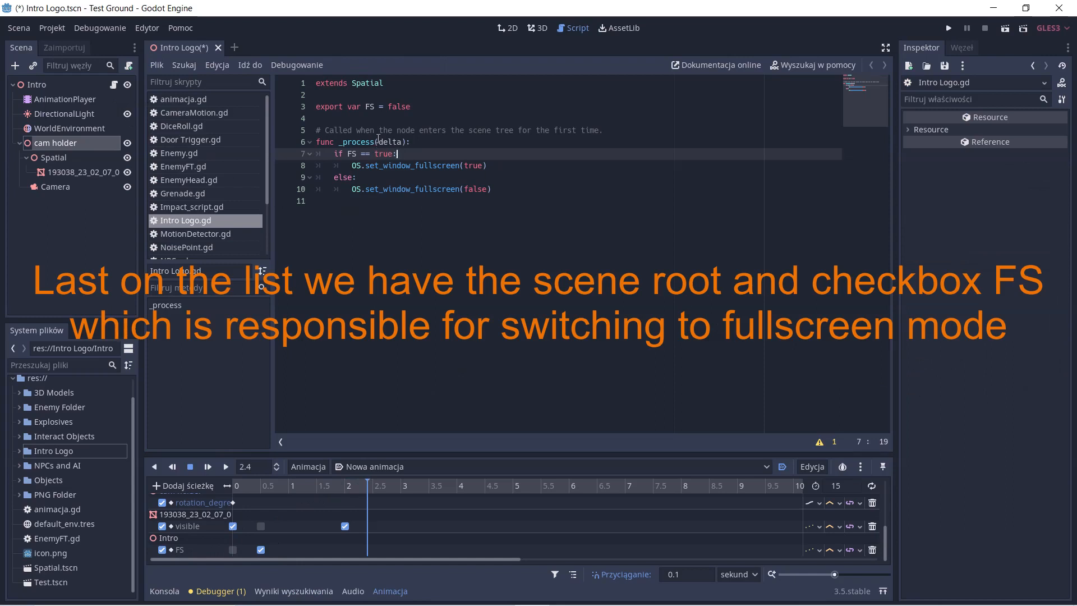
{"action": "left_click", "coordinate": [478, 167]}
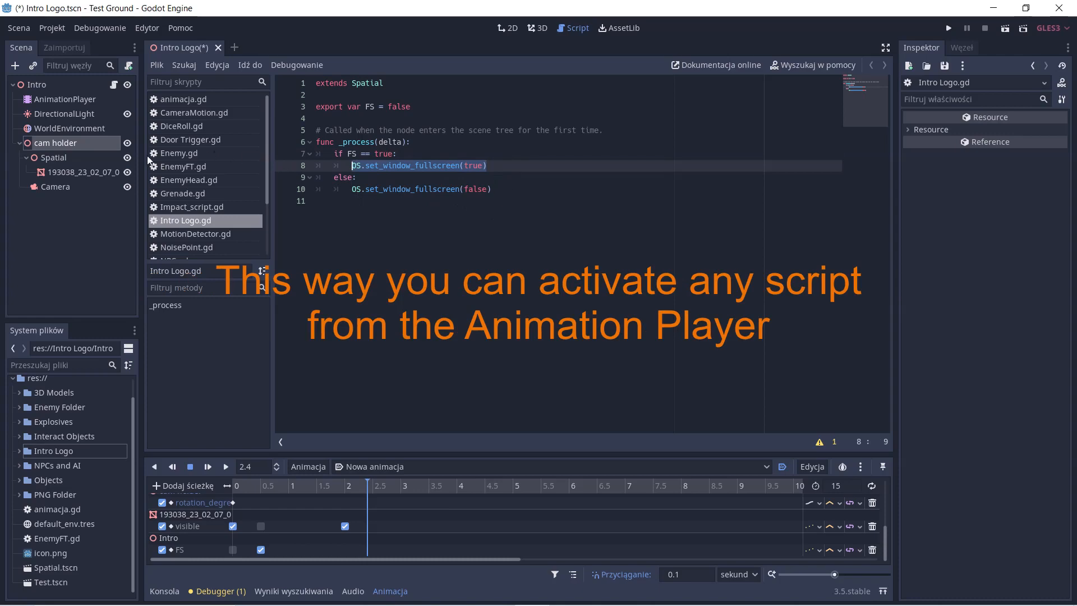
{"action": "left_click", "coordinate": [39, 84]}
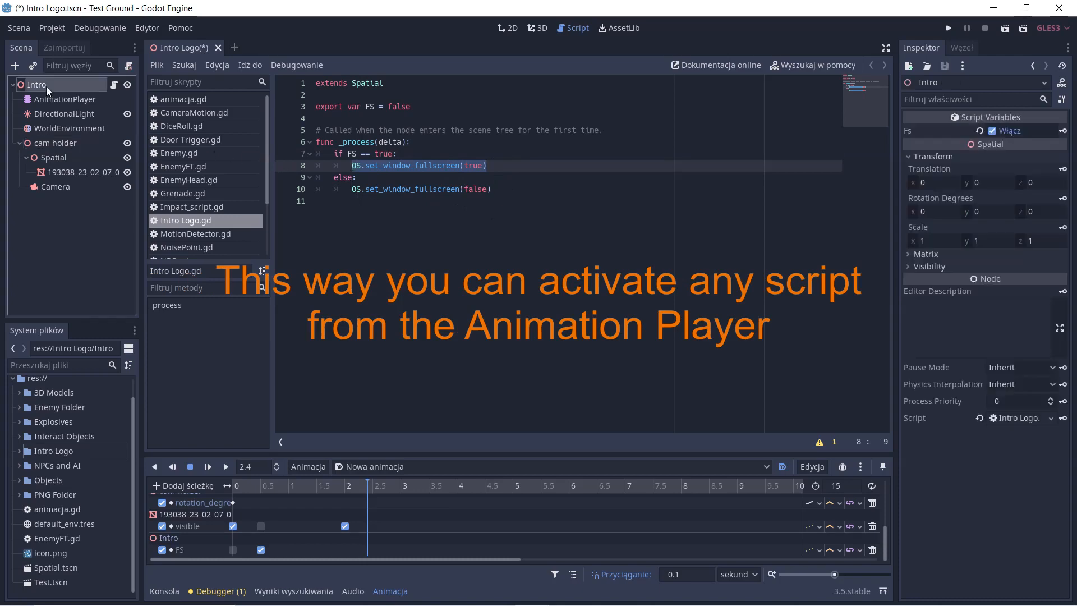
Return to the 3D view and scrub the animation back to 0 seconds, checking the Intro node's Fs variable.
{"action": "left_click", "coordinate": [538, 28]}
{"action": "right_click_drag", "start_coordinate": [519, 263], "coordinate": [472, 211]}
{"action": "key", "text": "s"}
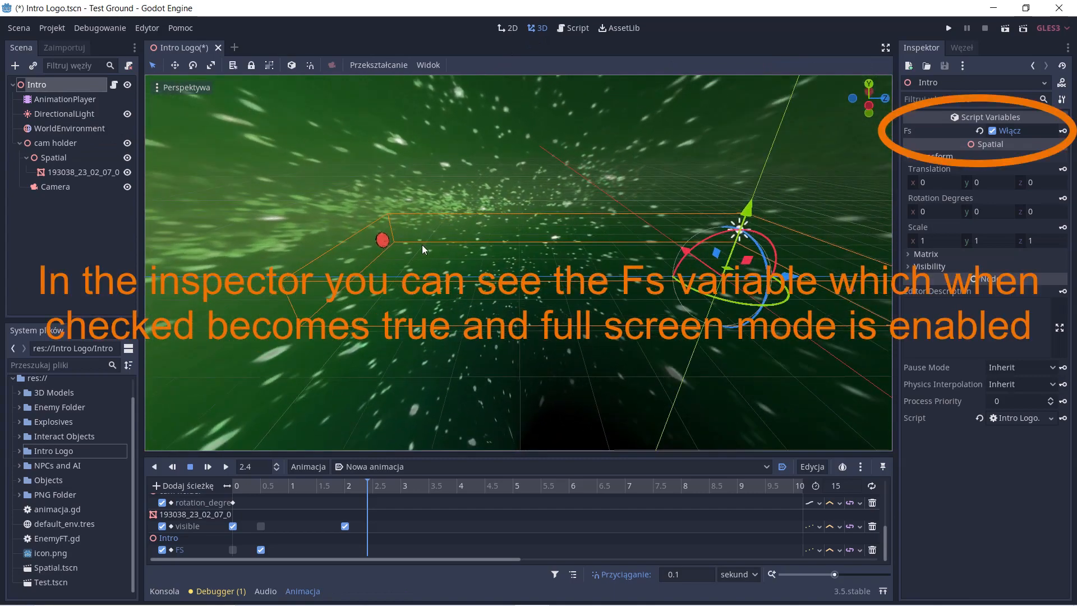
{"action": "left_click_drag", "start_coordinate": [368, 487], "coordinate": [224, 489]}
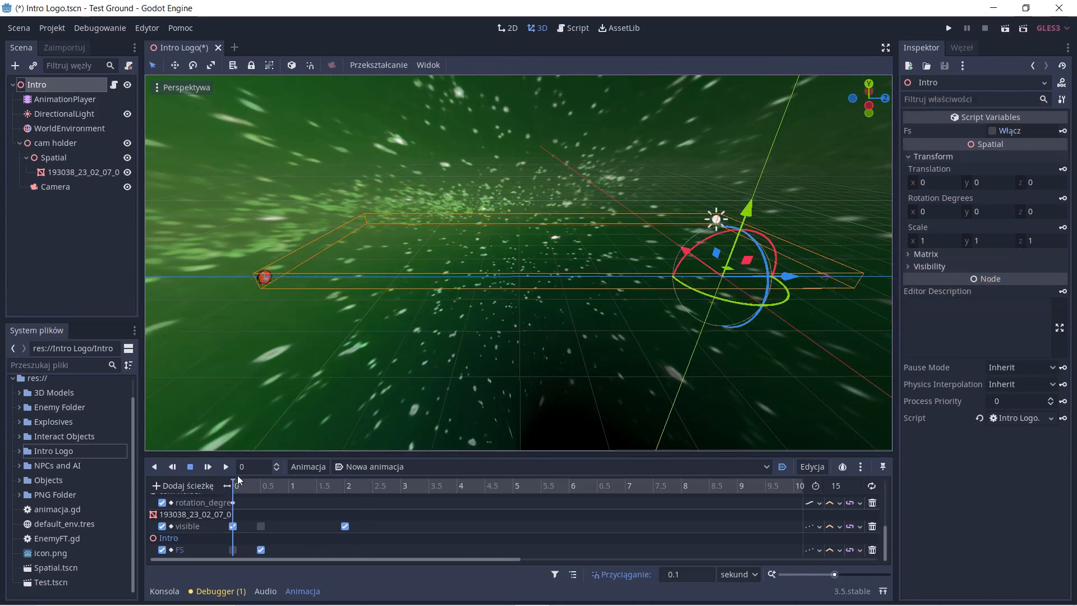
Save the Intro Logo scene and run it to play the intro animation.
{"action": "right_click", "coordinate": [212, 51]}
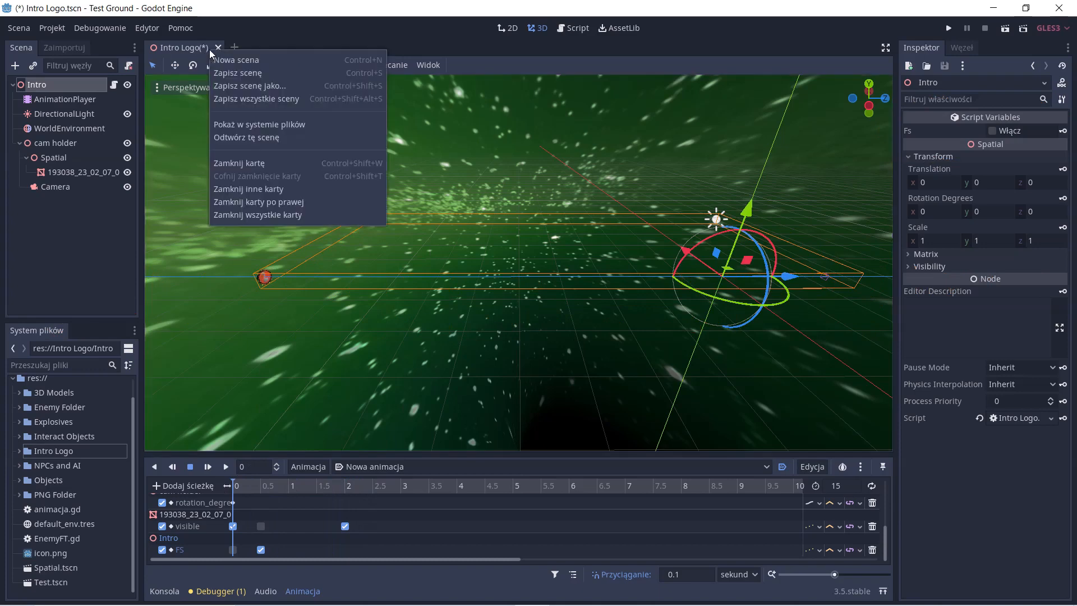
{"action": "left_click", "coordinate": [230, 73]}
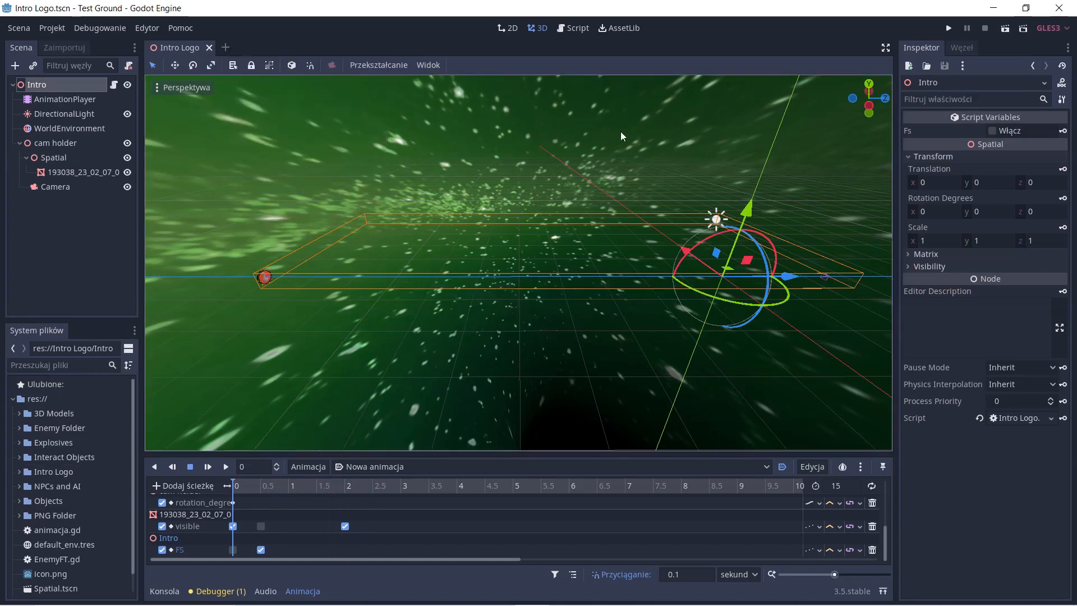
{"action": "left_click", "coordinate": [1004, 29]}
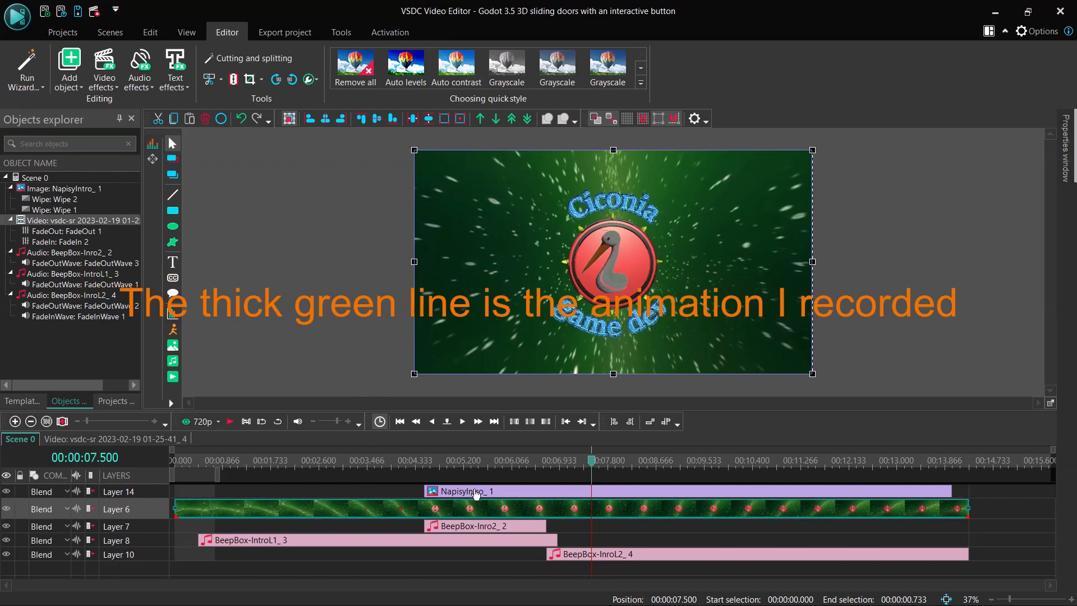
Switch to VSDC Video Editor and inspect the timeline's NapisyIntro_ 1 image and the BeepBox-Inro2_ 2 and BeepBox-IntroL1_ 3 audio clips.
{"action": "left_click", "coordinate": [462, 491]}
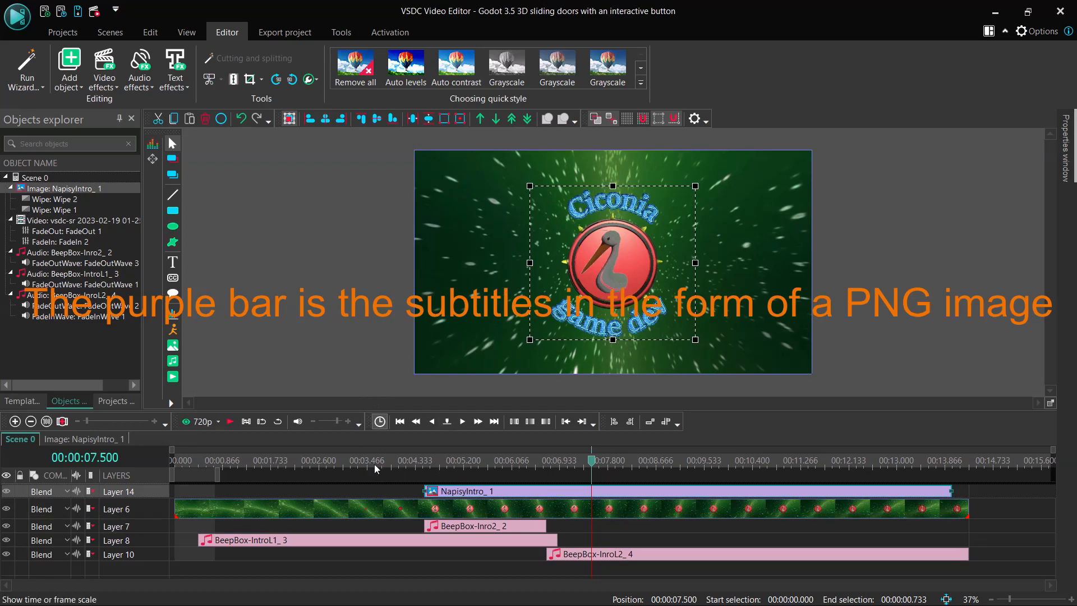
{"action": "left_click", "coordinate": [426, 527]}
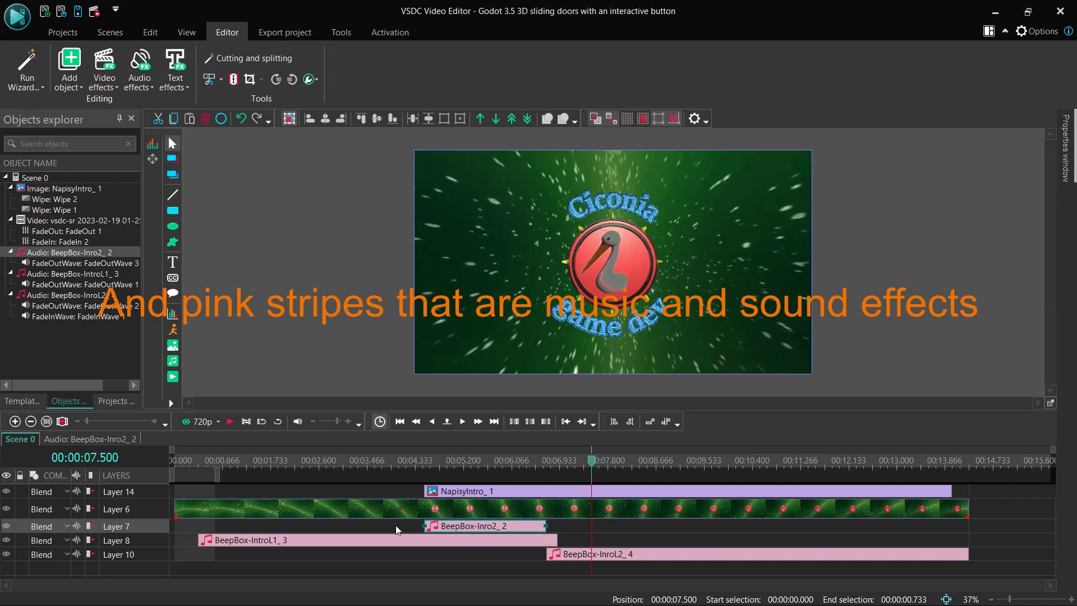
{"action": "mouse_move", "coordinate": [238, 547]}
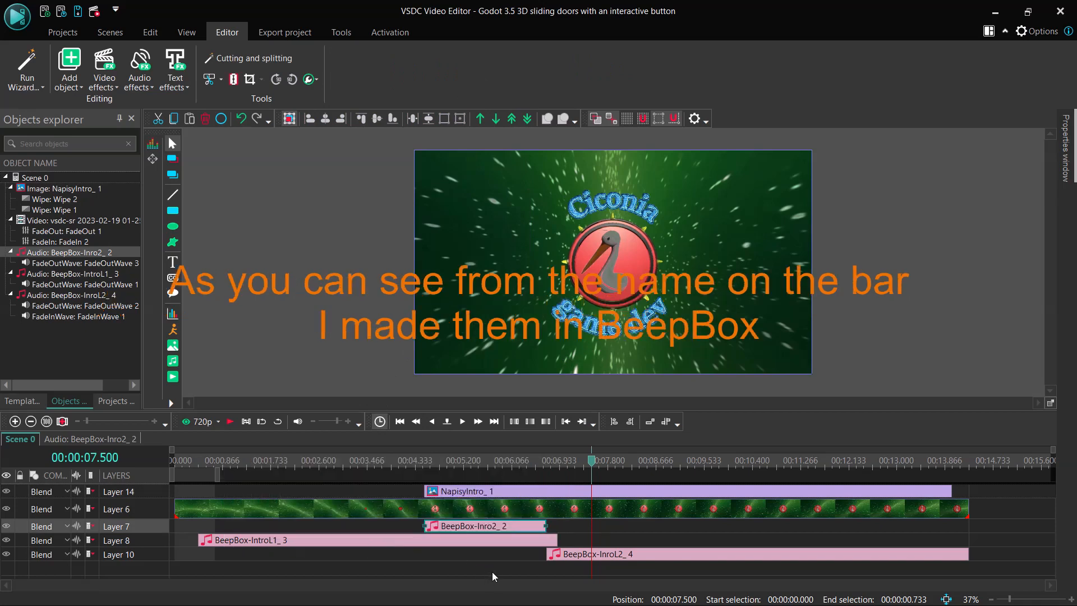
{"action": "left_click", "coordinate": [400, 542]}
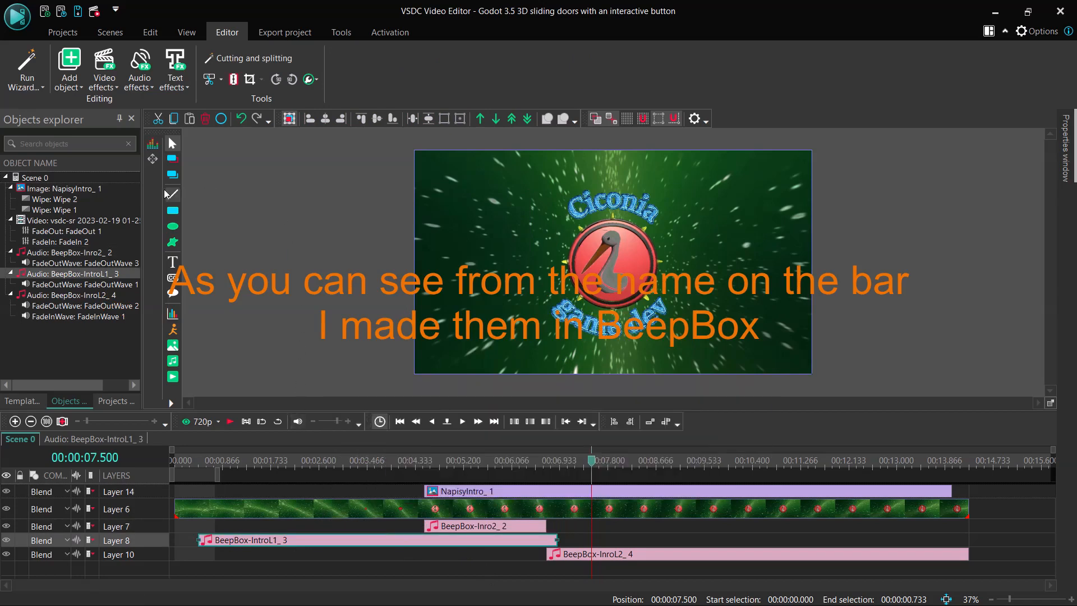
Inspect the title image's Wipe 2 and Wipe 1 transitions, the BeepBox-Inro2_ 2 audio and the recorded video's FadeIn 2 effect.
{"action": "double_click", "coordinate": [39, 200]}
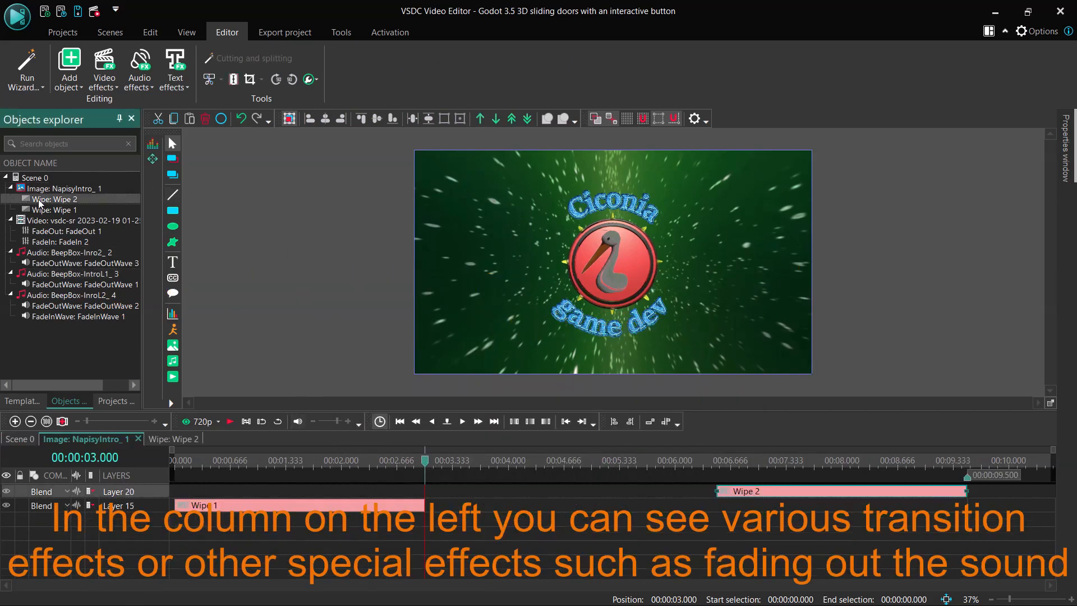
{"action": "left_click", "coordinate": [71, 212]}
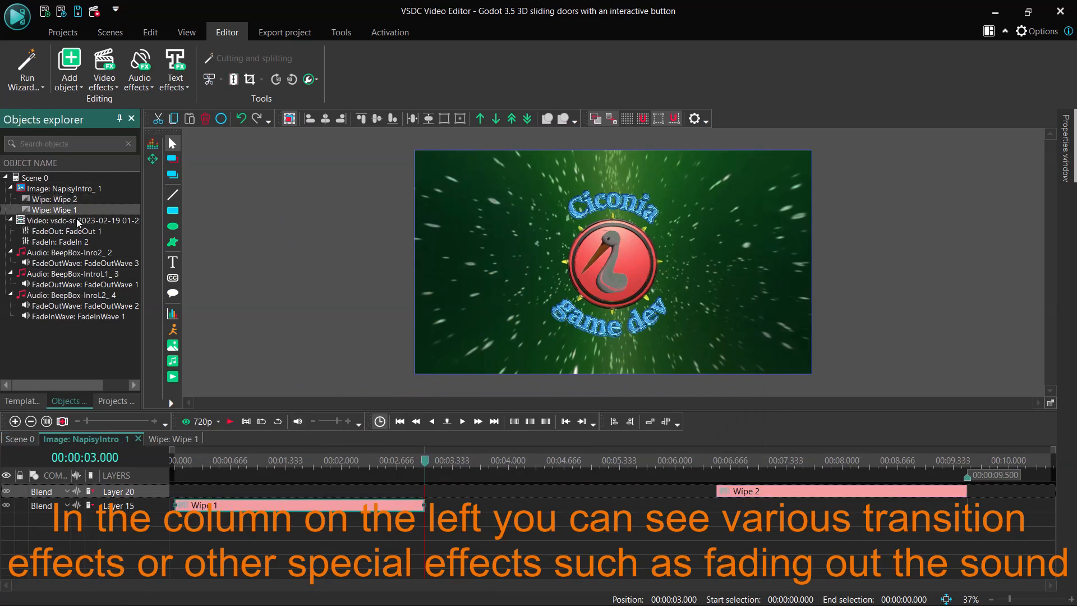
{"action": "left_click", "coordinate": [47, 252]}
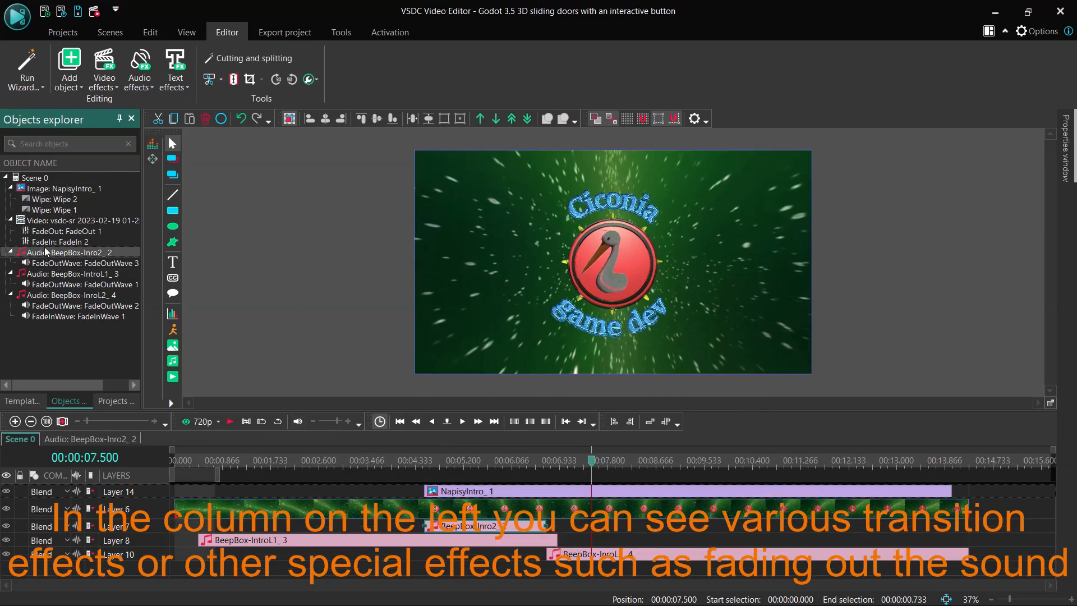
{"action": "left_click", "coordinate": [46, 241]}
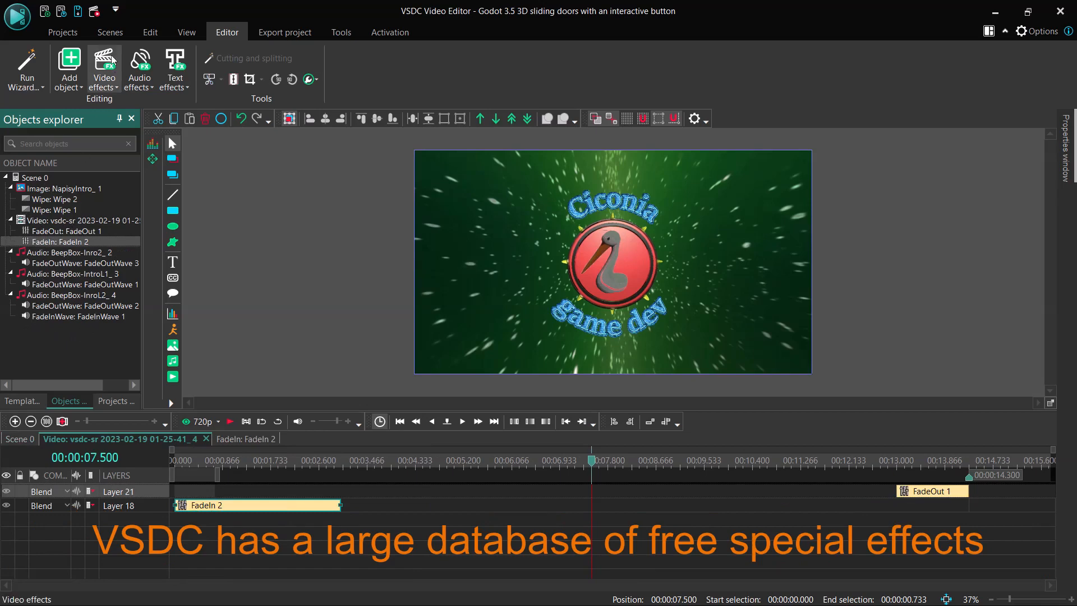
Look through the available audio and video effect categories without applying any effect.
{"action": "left_click", "coordinate": [155, 78]}
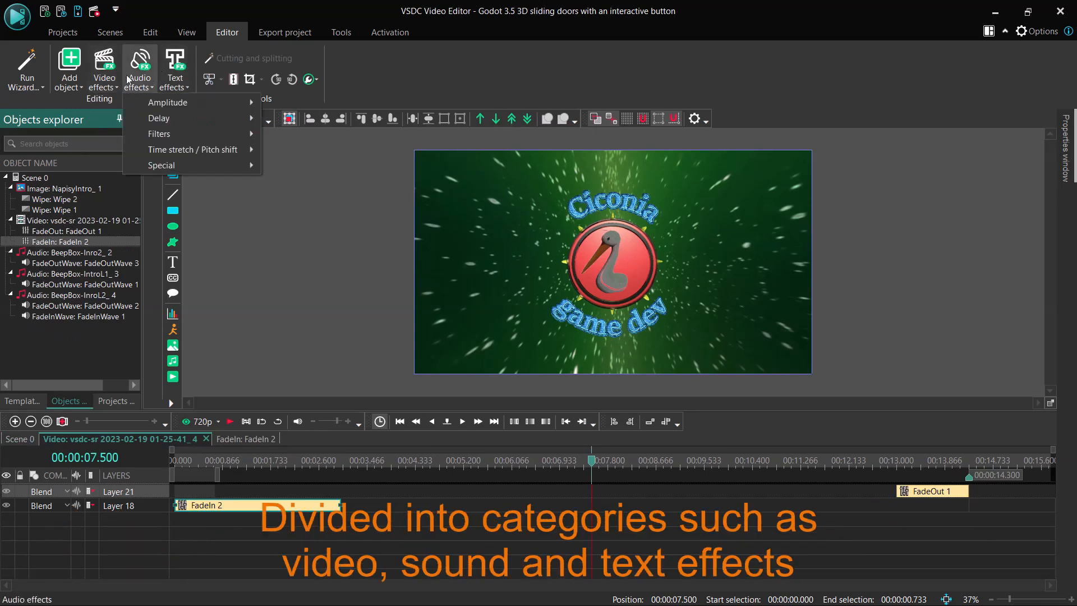
{"action": "left_click", "coordinate": [114, 82]}
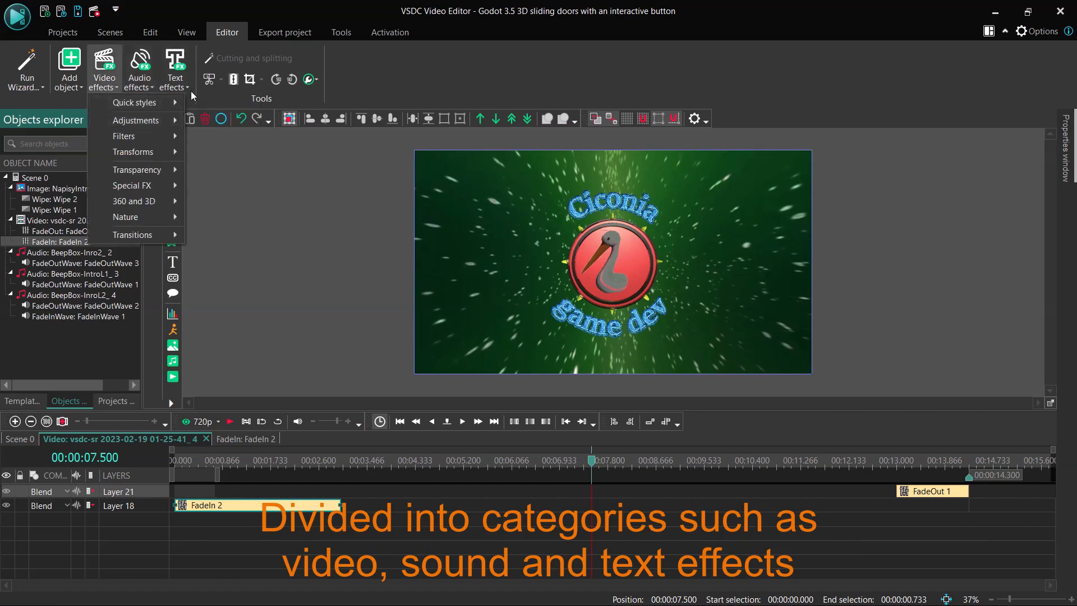
{"action": "left_click", "coordinate": [335, 279]}
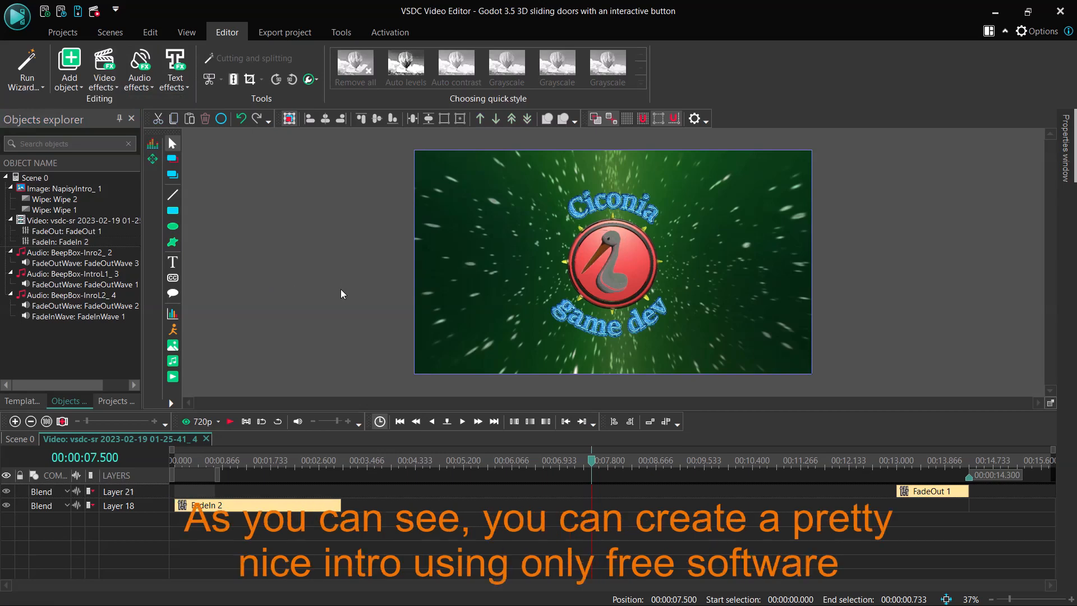
Select the recorded video in Scene 0, move the playhead to 00:00:00.033 and play the preview of the assembled intro.
{"action": "left_click", "coordinate": [55, 222]}
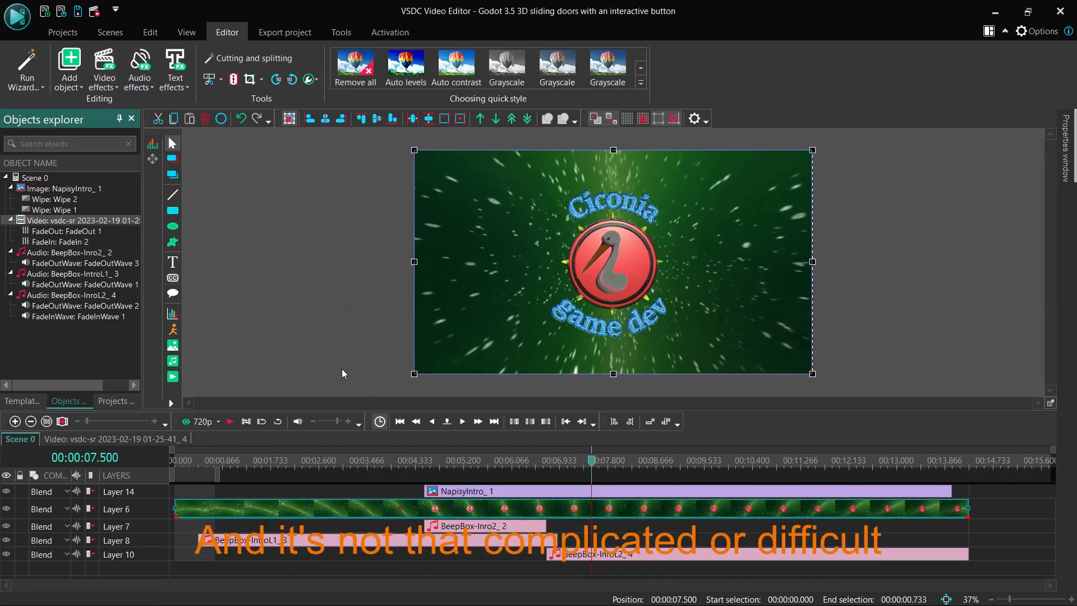
{"action": "left_click", "coordinate": [178, 466]}
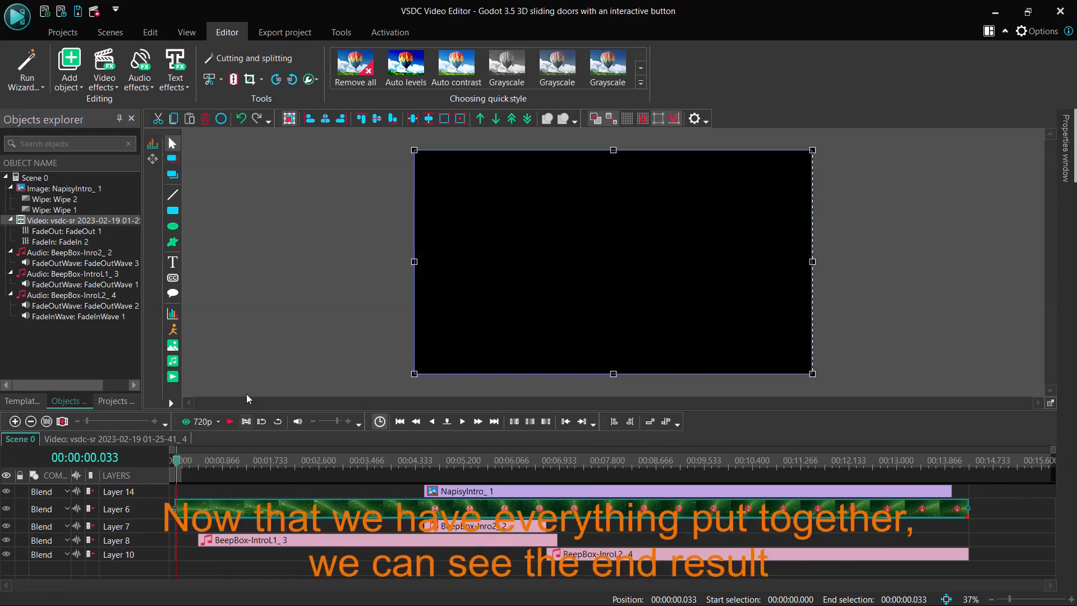
{"action": "left_click", "coordinate": [230, 424]}
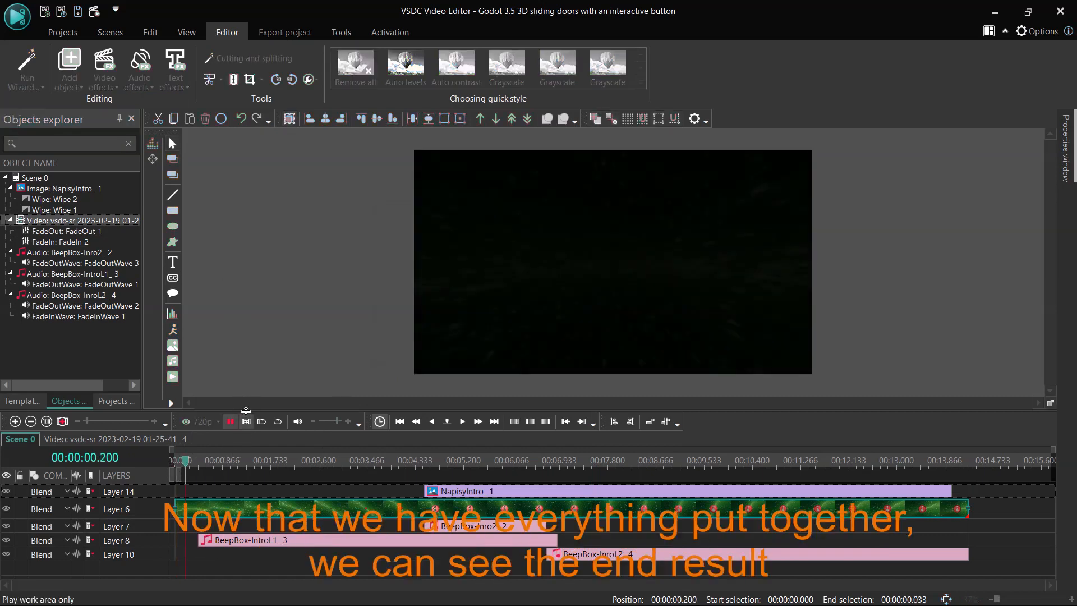